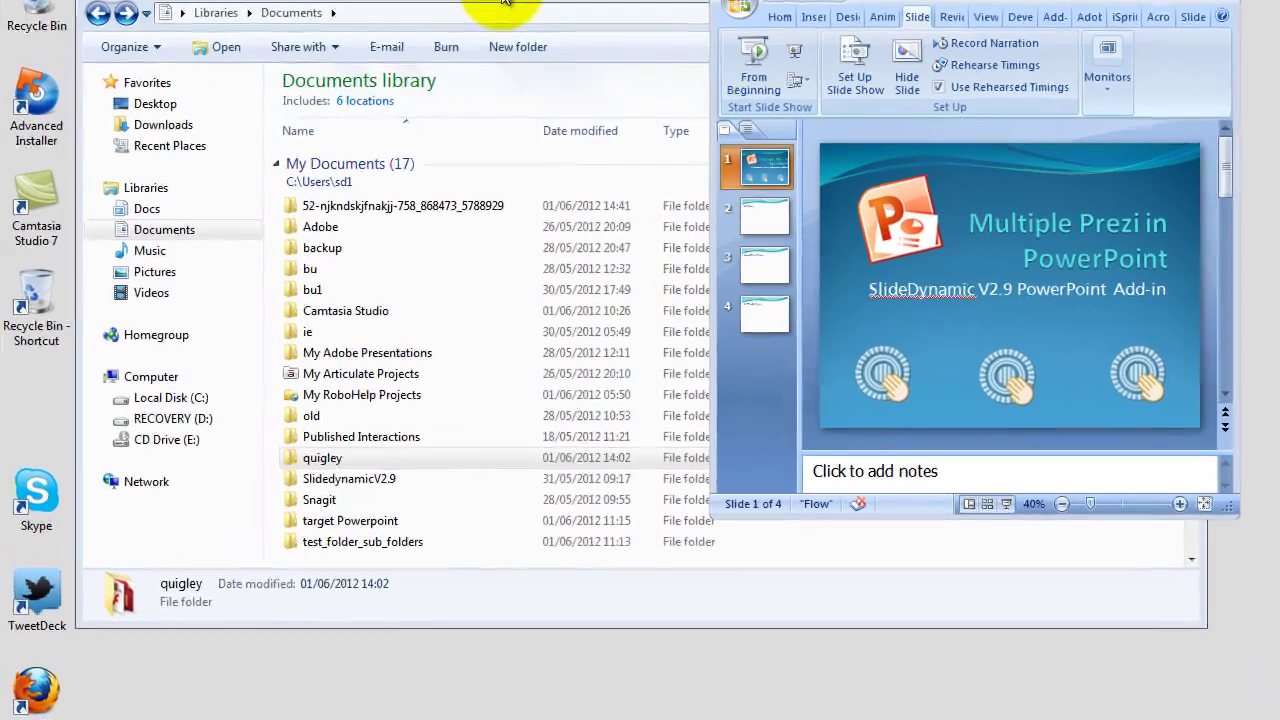
Step: Bring Explorer in front of PowerPoint and select the 52-njkndskjfnakjj-758_868473_5788929 folder
{"action": "left_click", "coordinate": [505, 2]}
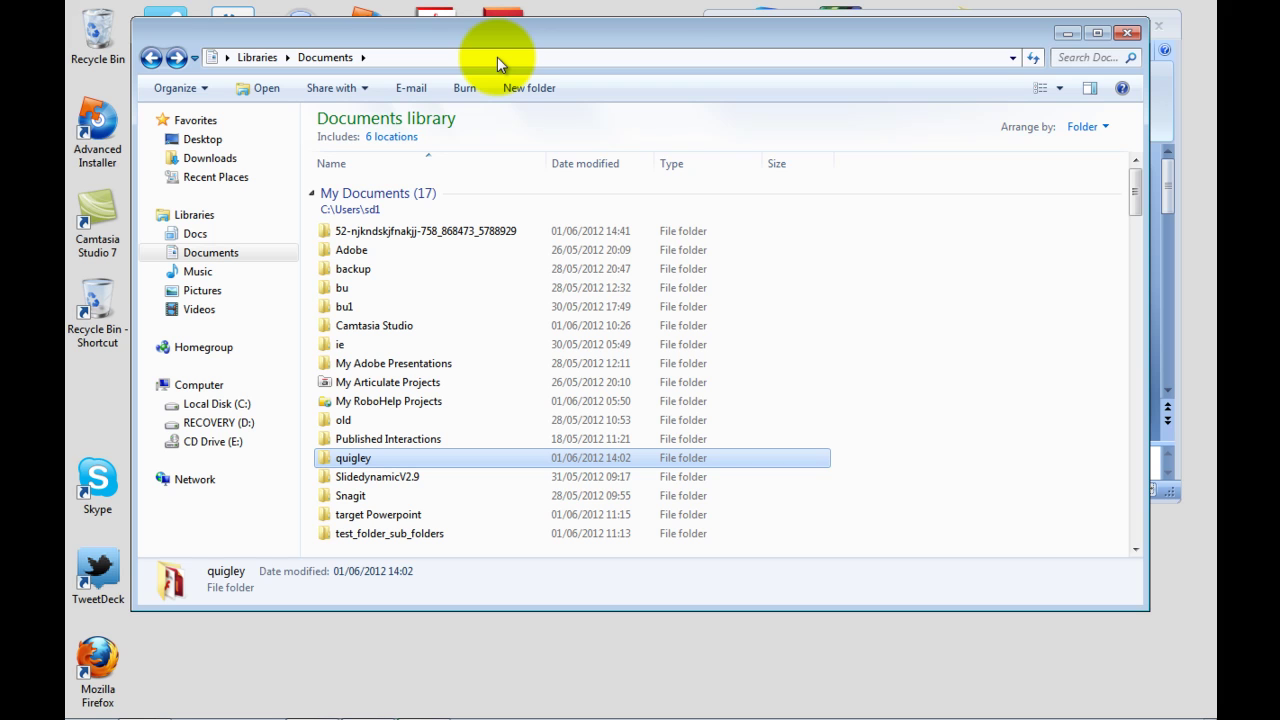
{"action": "left_click", "coordinate": [385, 234]}
Step: Run prezi.exe from the 52-njkndskjfnakjj folder, advance one path point, then return Home
{"action": "double_click", "coordinate": [385, 234]}
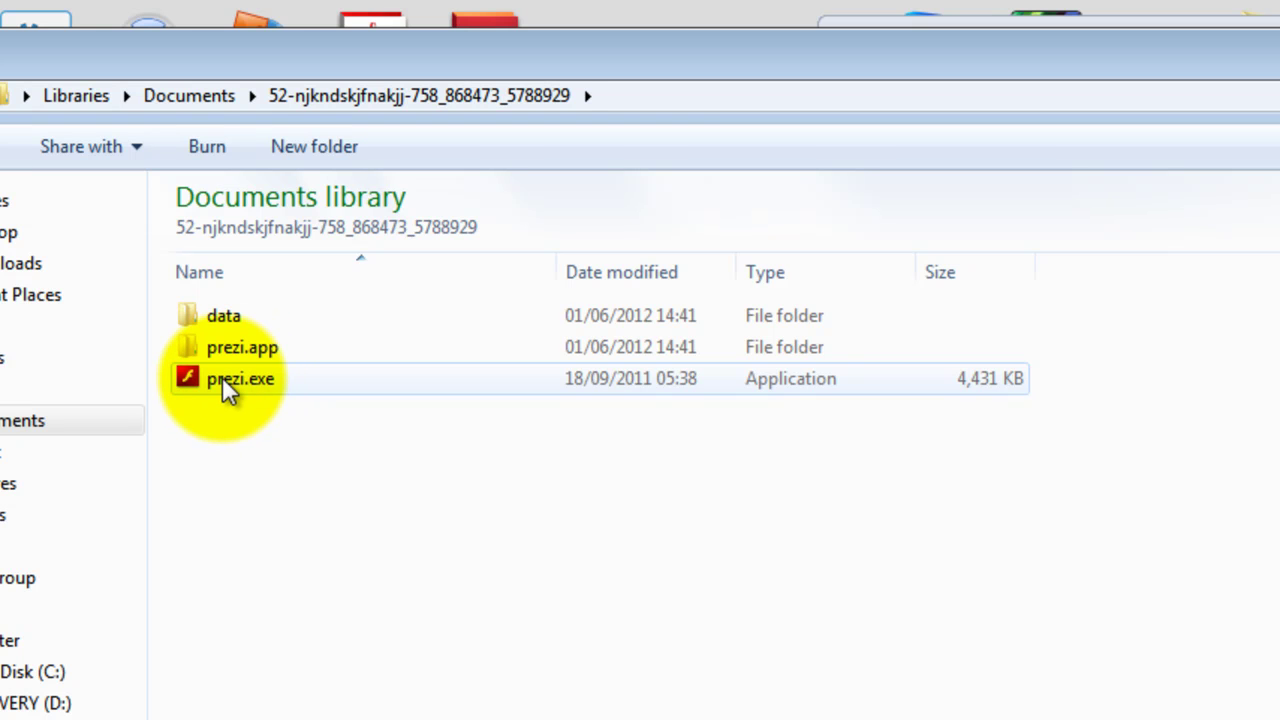
{"action": "double_click", "coordinate": [228, 388]}
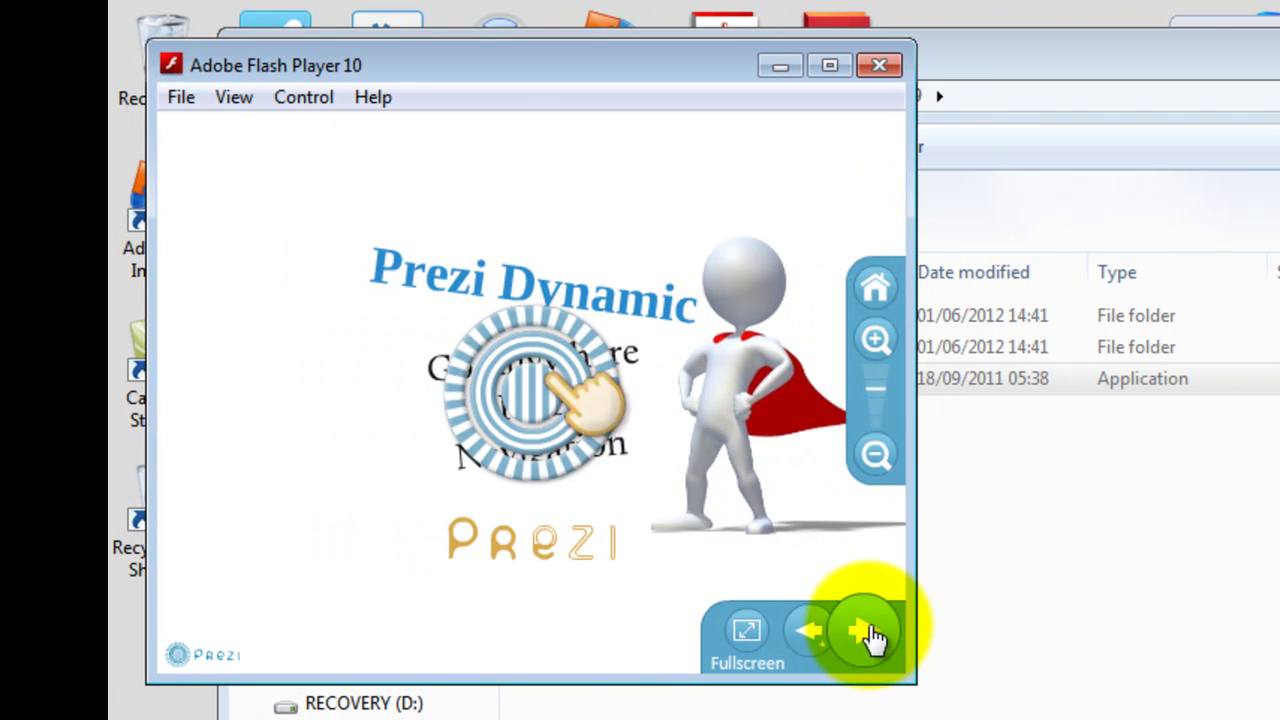
{"action": "left_click", "coordinate": [884, 645]}
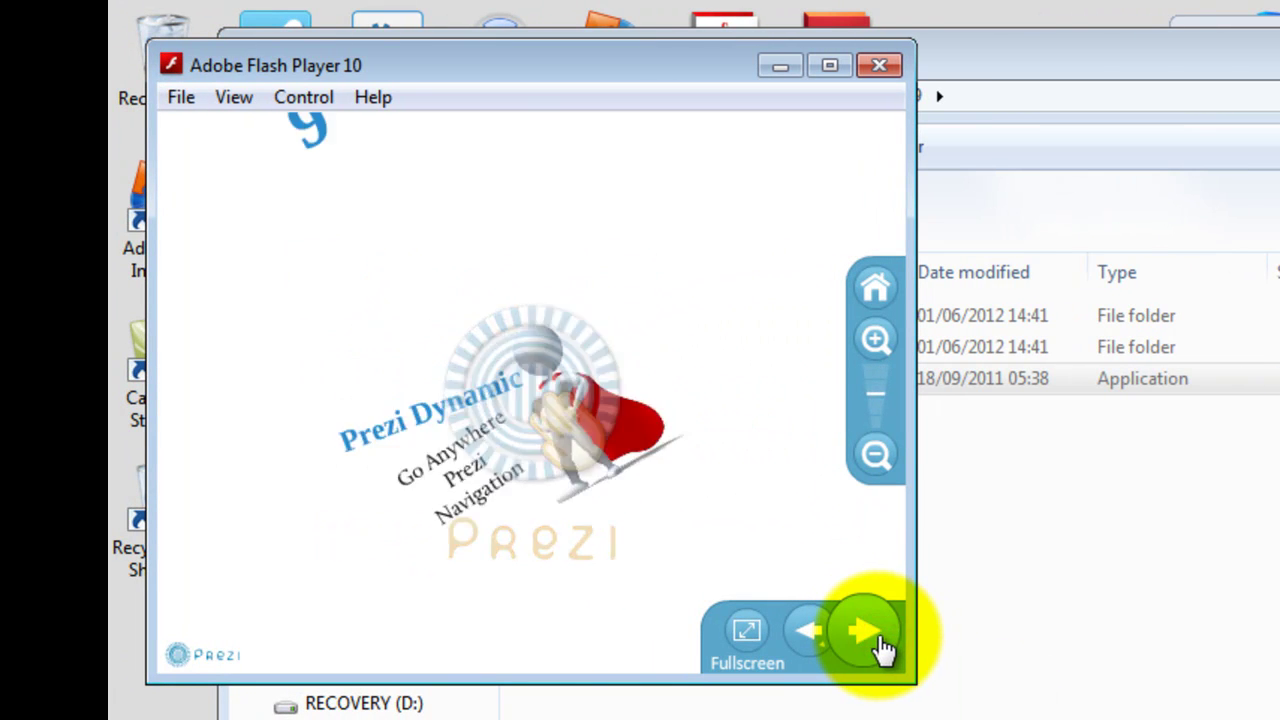
{"action": "left_click", "coordinate": [875, 287]}
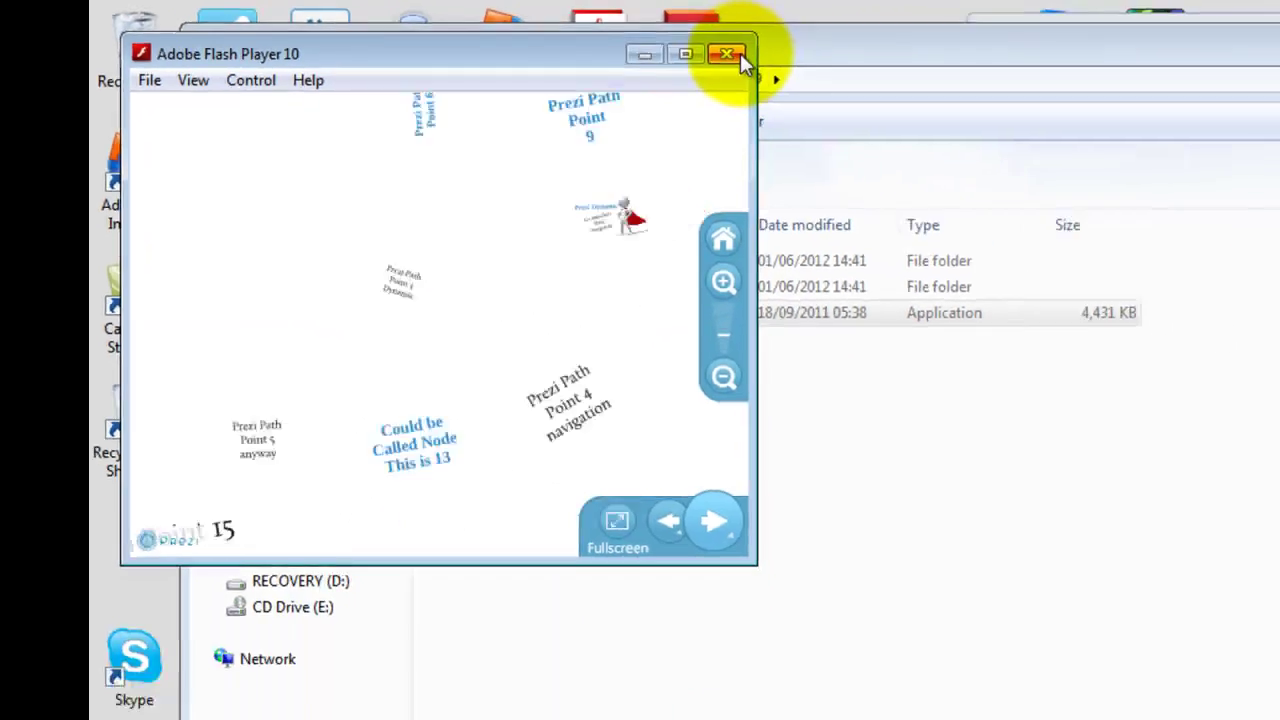
Step: Close the Prezi player and inspect the two Prezi folders inside test_folder_sub_folders
{"action": "left_click", "coordinate": [738, 54]}
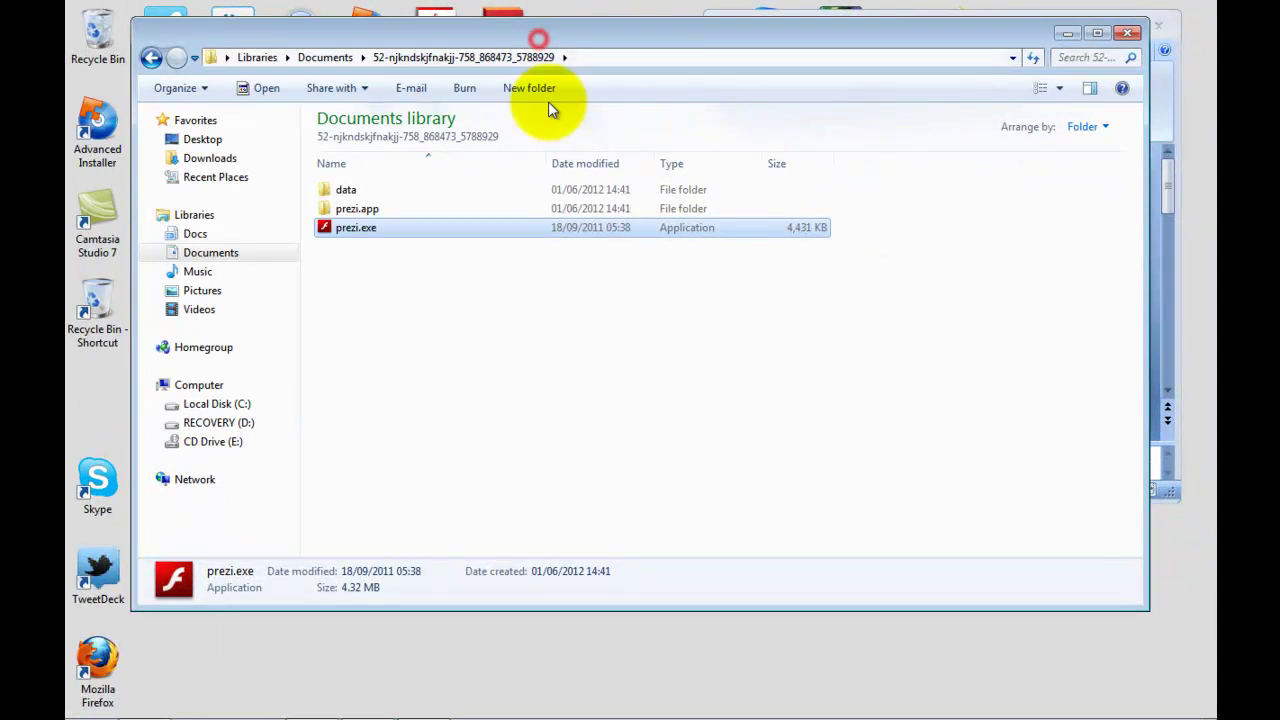
{"action": "left_click", "coordinate": [150, 57]}
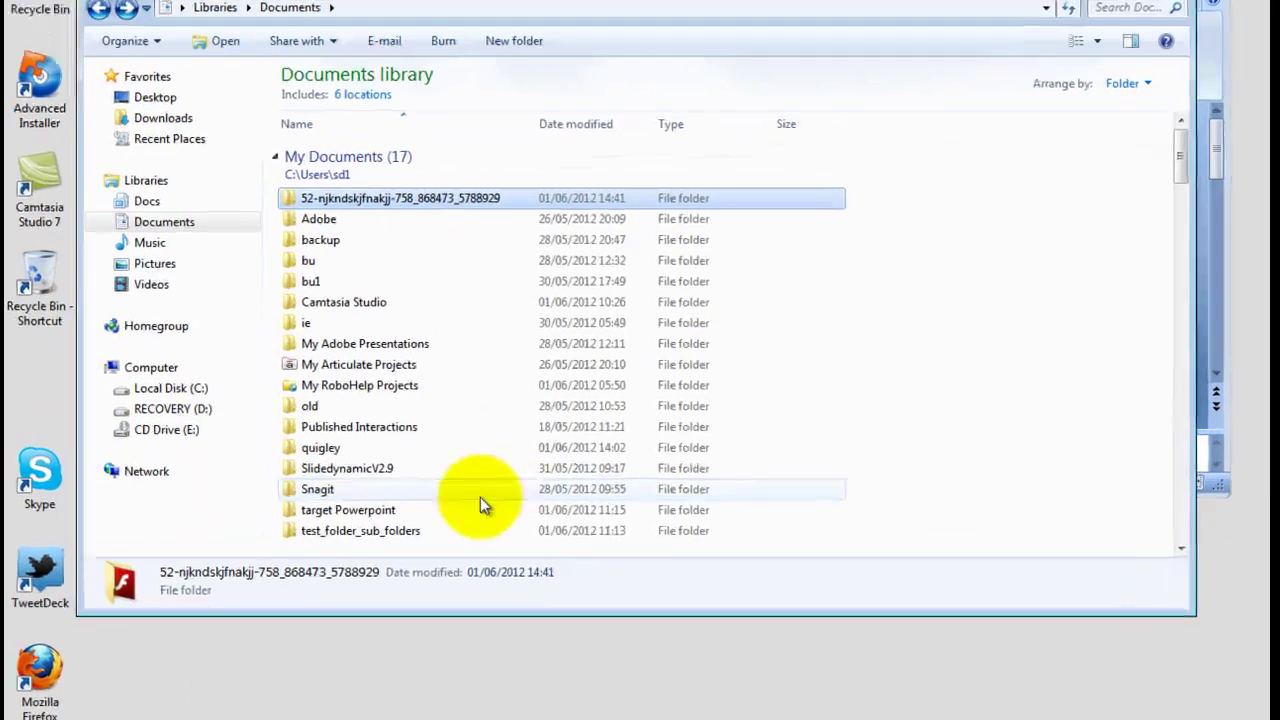
{"action": "left_click", "coordinate": [452, 537]}
{"action": "double_click", "coordinate": [380, 530]}
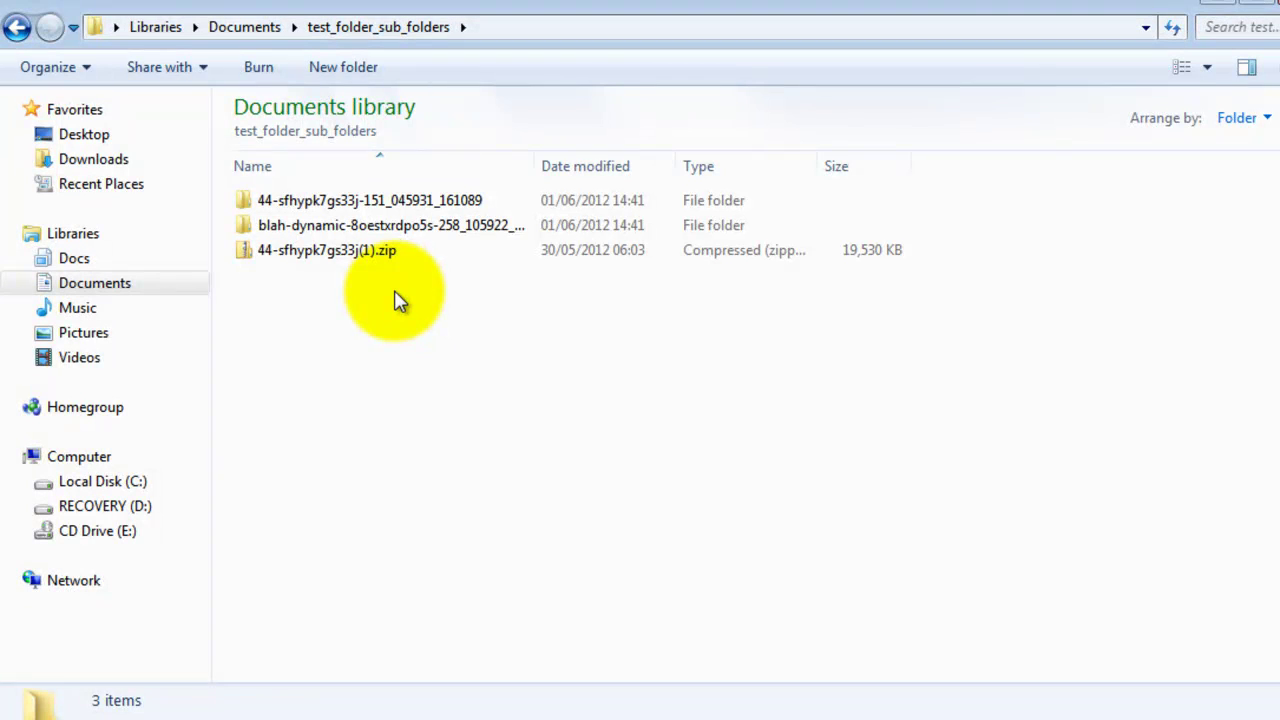
{"action": "double_click", "coordinate": [382, 197]}
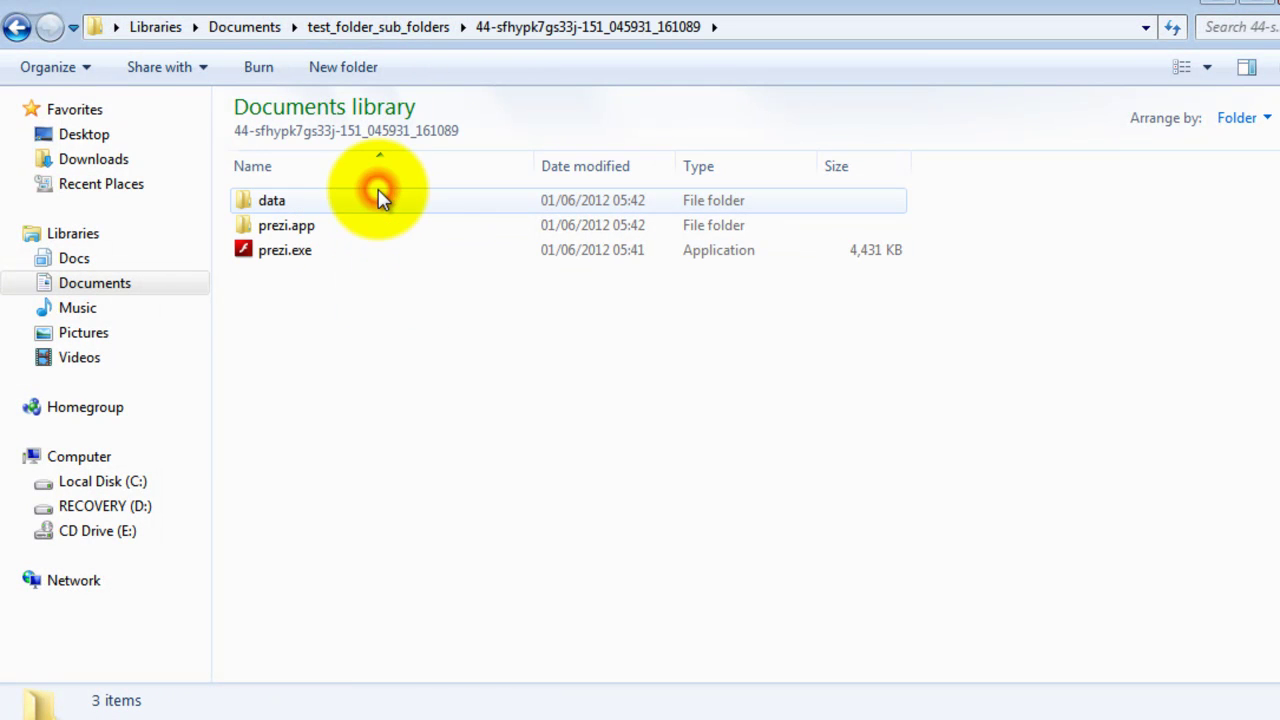
{"action": "left_click", "coordinate": [18, 28]}
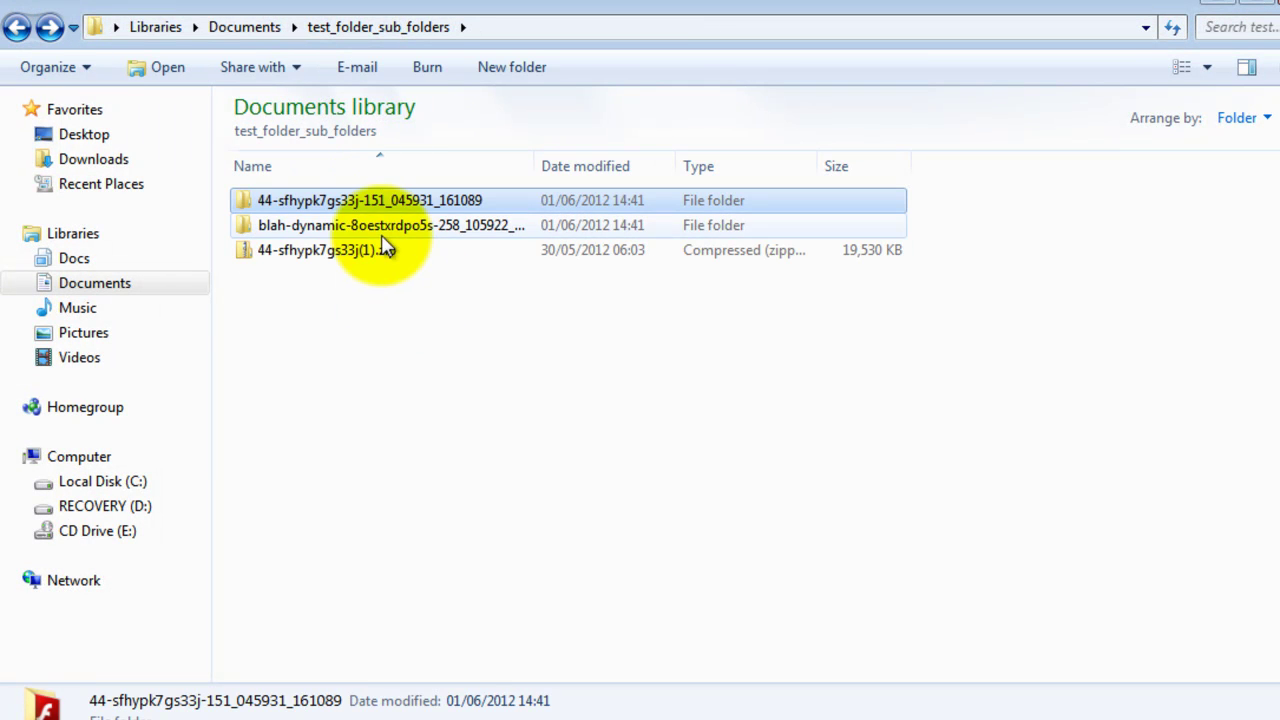
{"action": "double_click", "coordinate": [380, 228]}
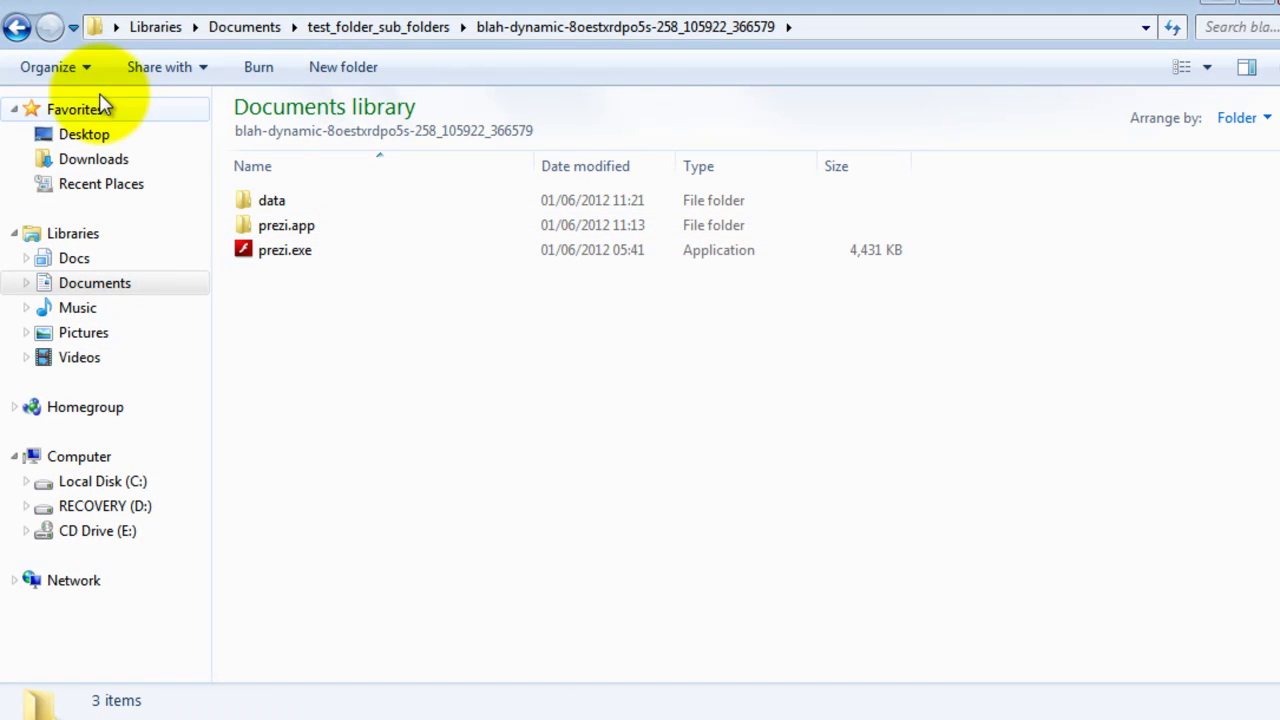
{"action": "left_click", "coordinate": [18, 28]}
{"action": "left_click", "coordinate": [18, 28]}
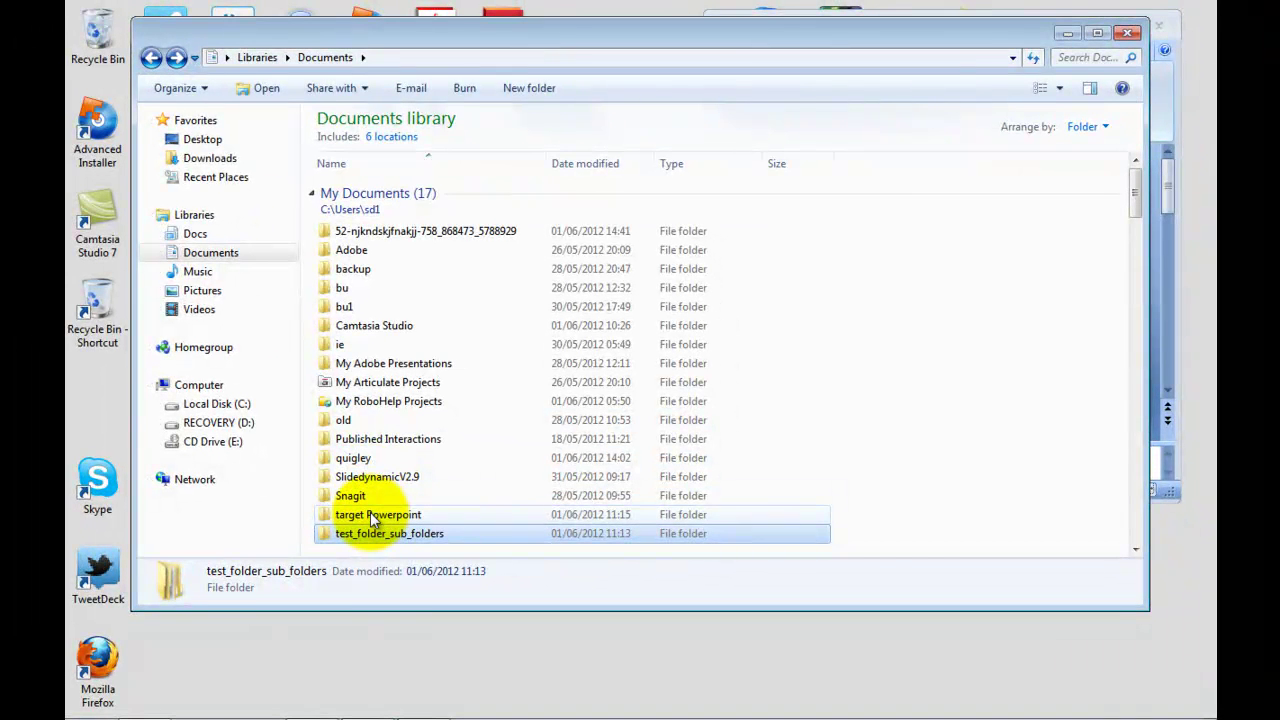
Step: Check Multiple Prezi in PowerPoint.pptx in the target Powerpoint folder, then return to Documents
{"action": "double_click", "coordinate": [372, 515]}
{"action": "left_click", "coordinate": [387, 191]}
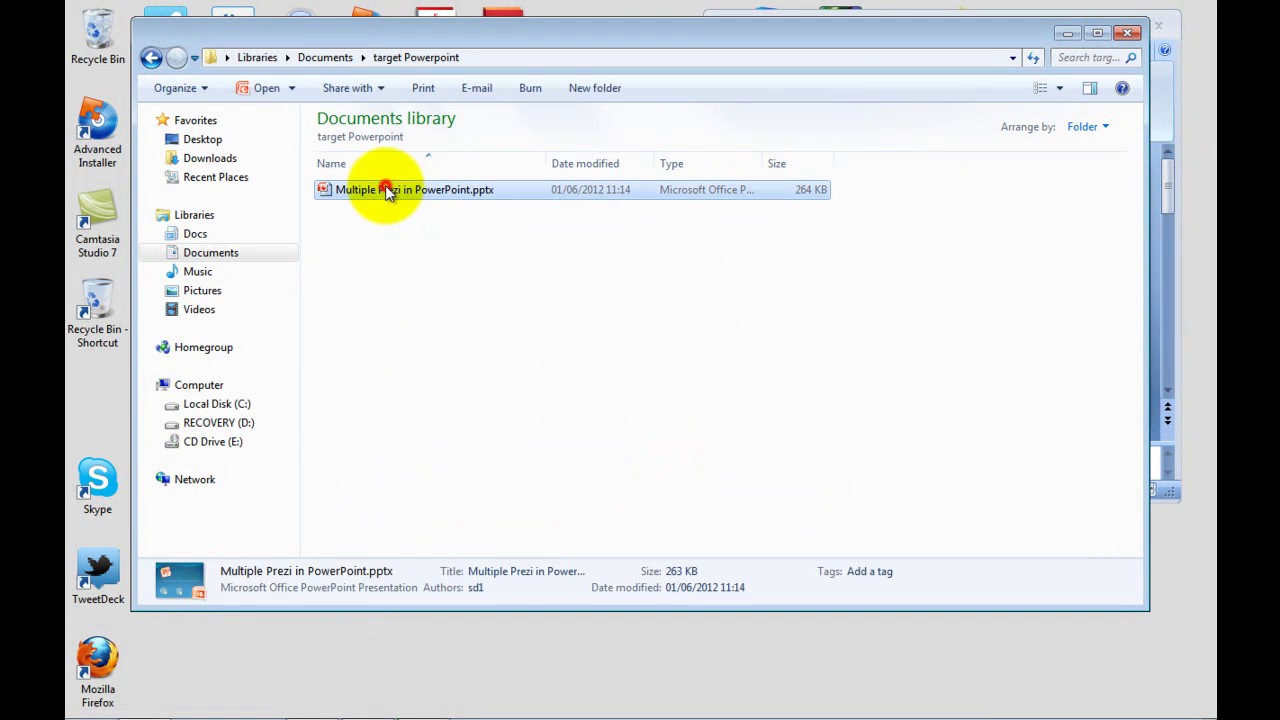
{"action": "left_click", "coordinate": [152, 58]}
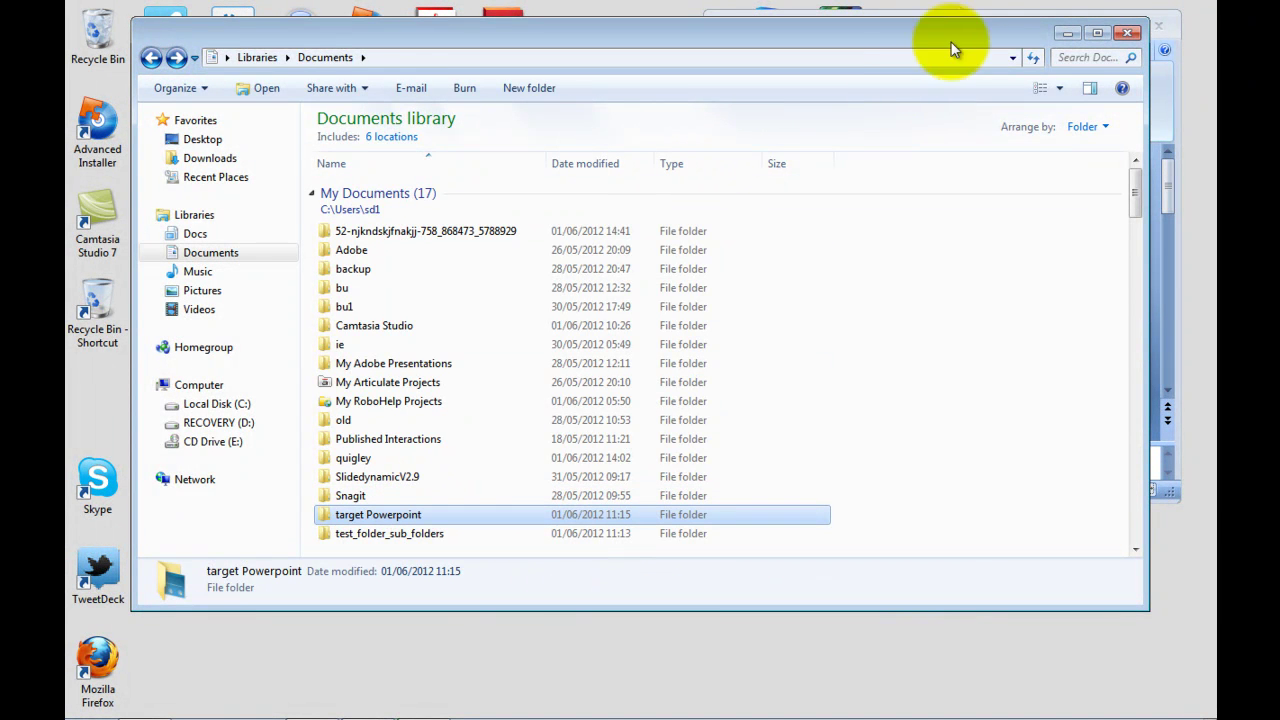
Step: Minimize Explorer, maximize PowerPoint, and widen the slide thumbnails pane
{"action": "left_click", "coordinate": [1067, 35]}
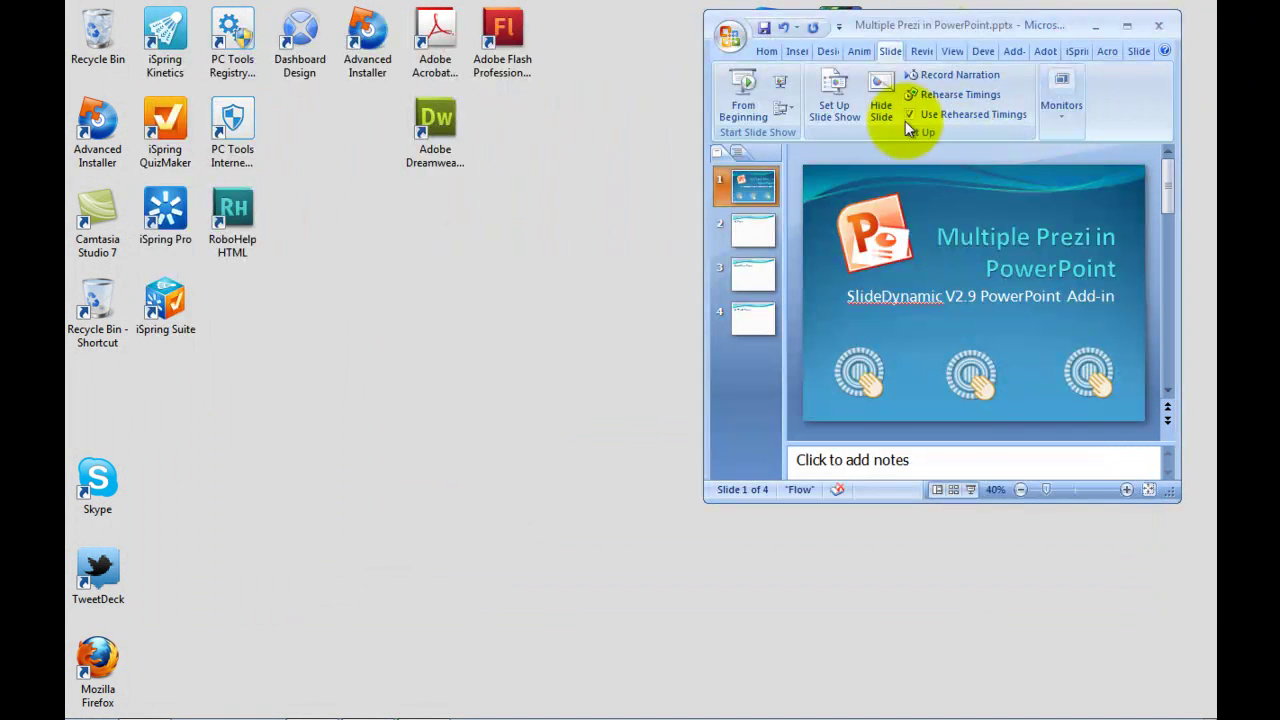
{"action": "left_click", "coordinate": [900, 26]}
{"action": "left_click_drag", "start_coordinate": [900, 26], "coordinate": [591, 60]}
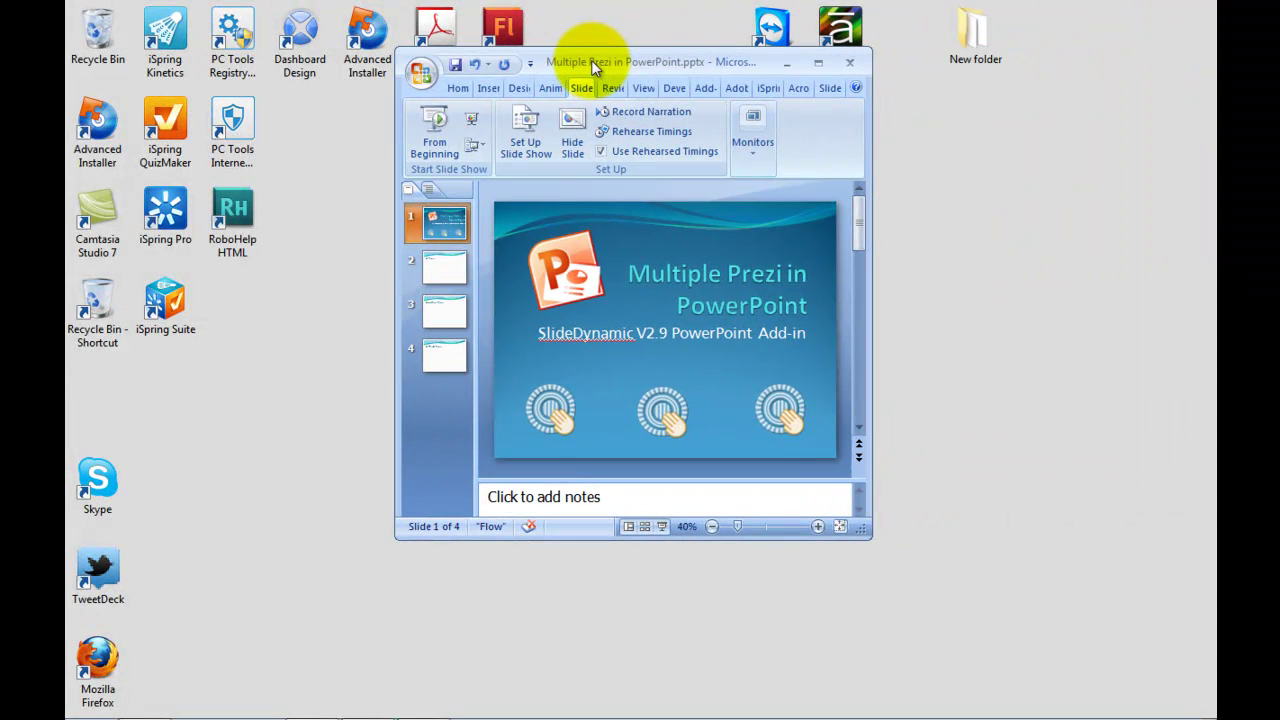
{"action": "left_click", "coordinate": [820, 60]}
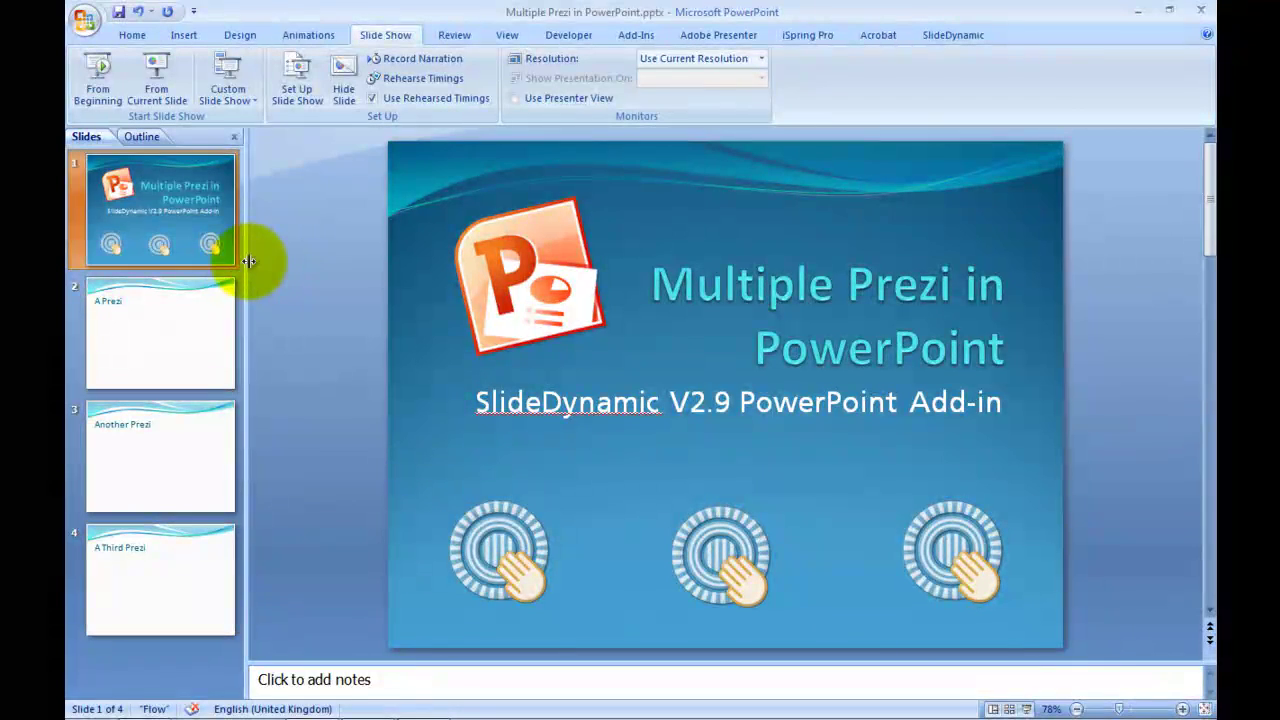
{"action": "left_click_drag", "start_coordinate": [250, 260], "coordinate": [264, 260]}
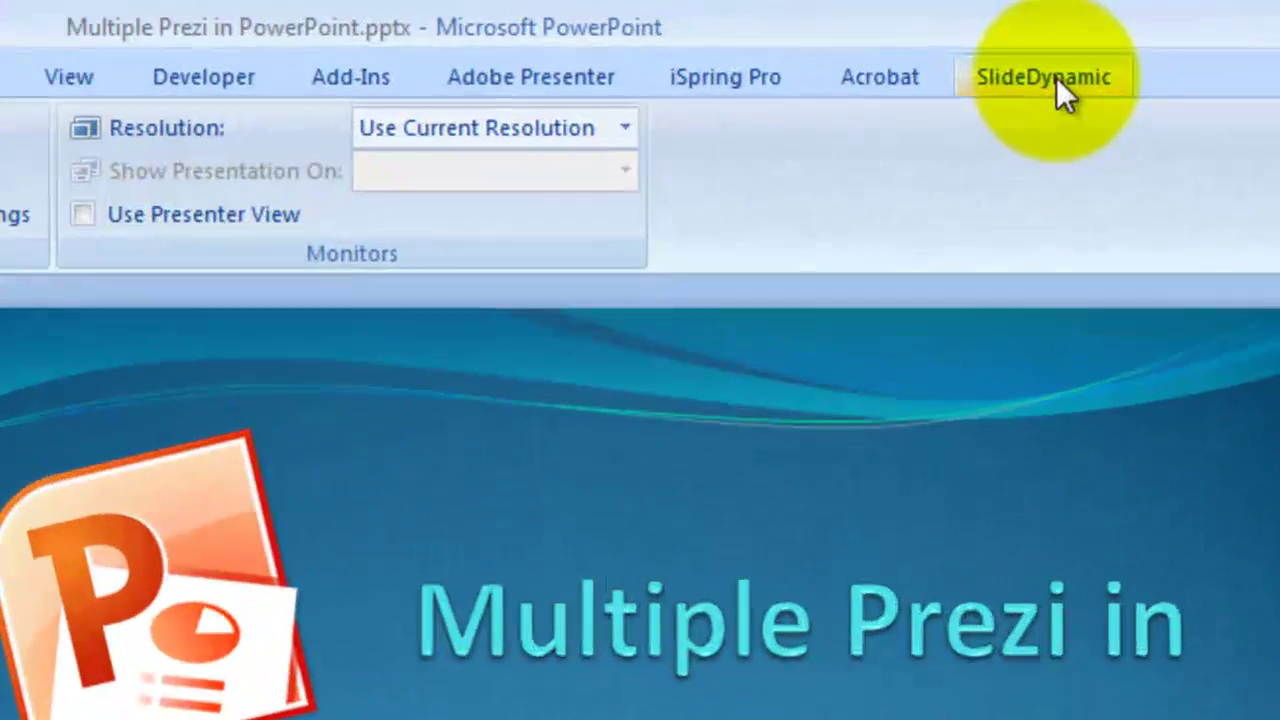
Step: Show the SlideDynamic ribbon tab and select slide 2, 'A Prezi'
{"action": "left_click", "coordinate": [1054, 78]}
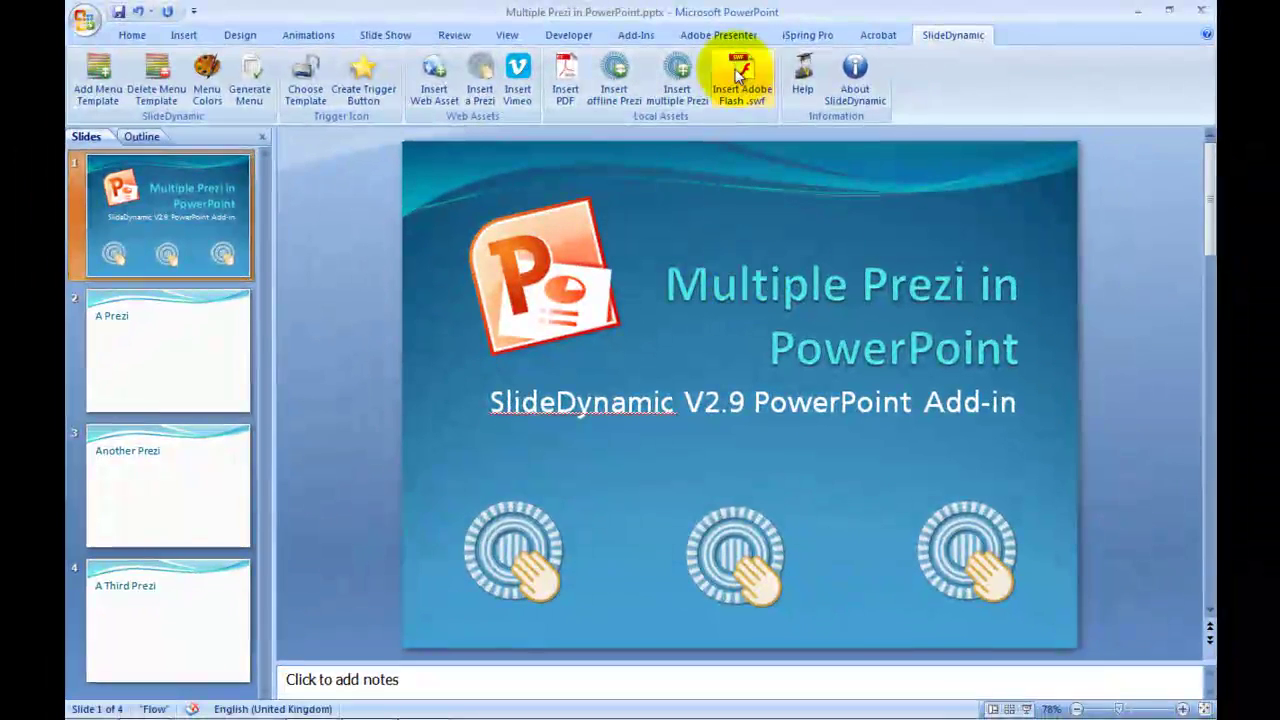
{"action": "left_click", "coordinate": [247, 338]}
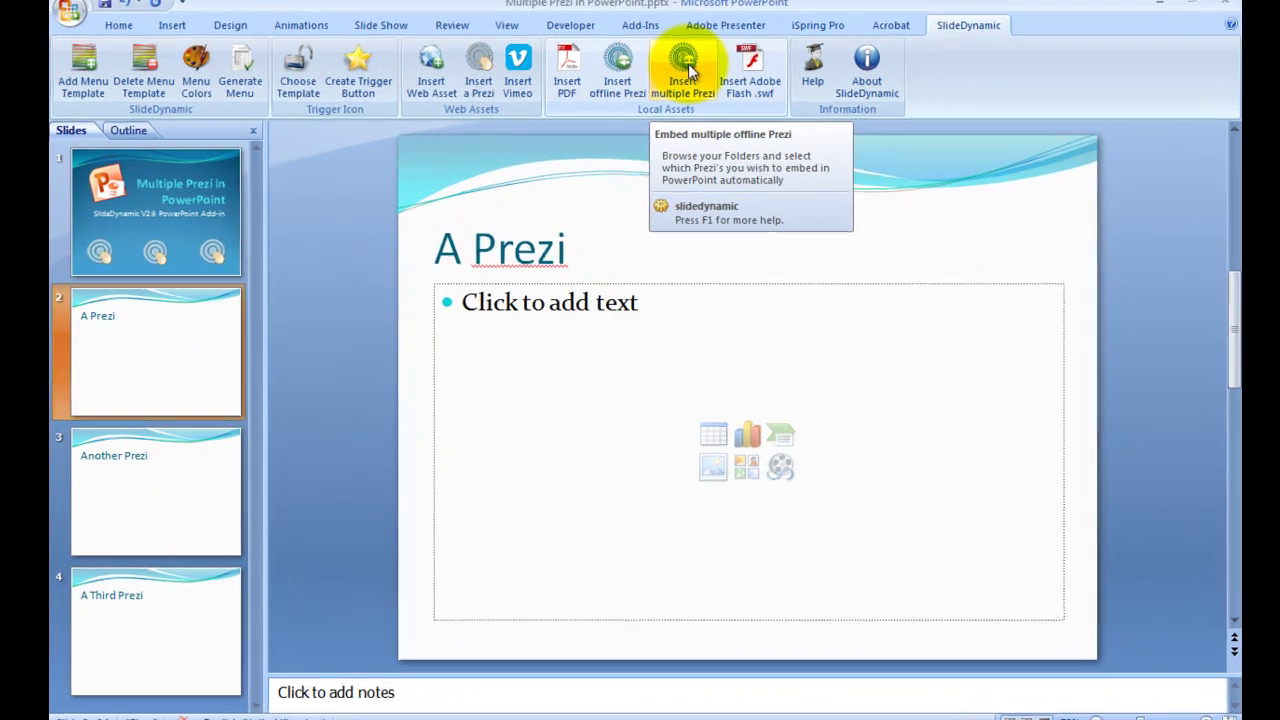
Step: Insert multiple Prezi via SlideDynamic, choosing the 52-njkndskjfnakjj-758_868473_5788929 folder in Documents
{"action": "left_click", "coordinate": [688, 63]}
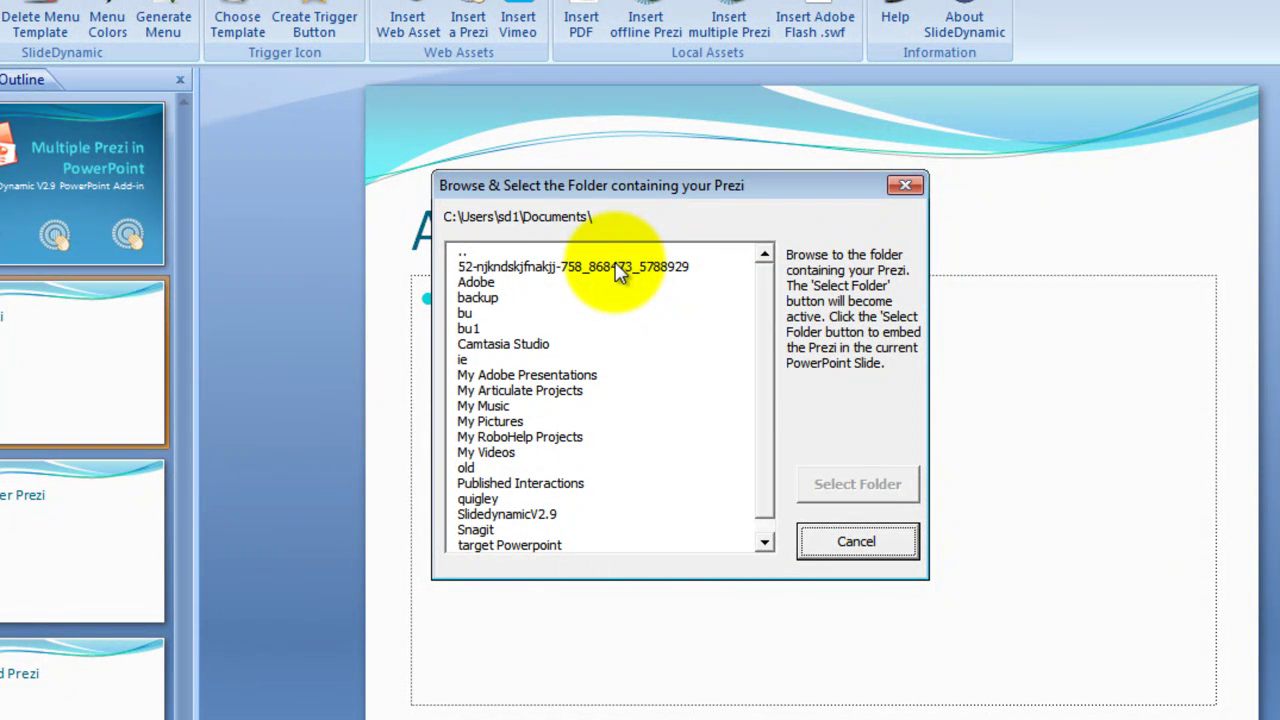
{"action": "left_click", "coordinate": [762, 342]}
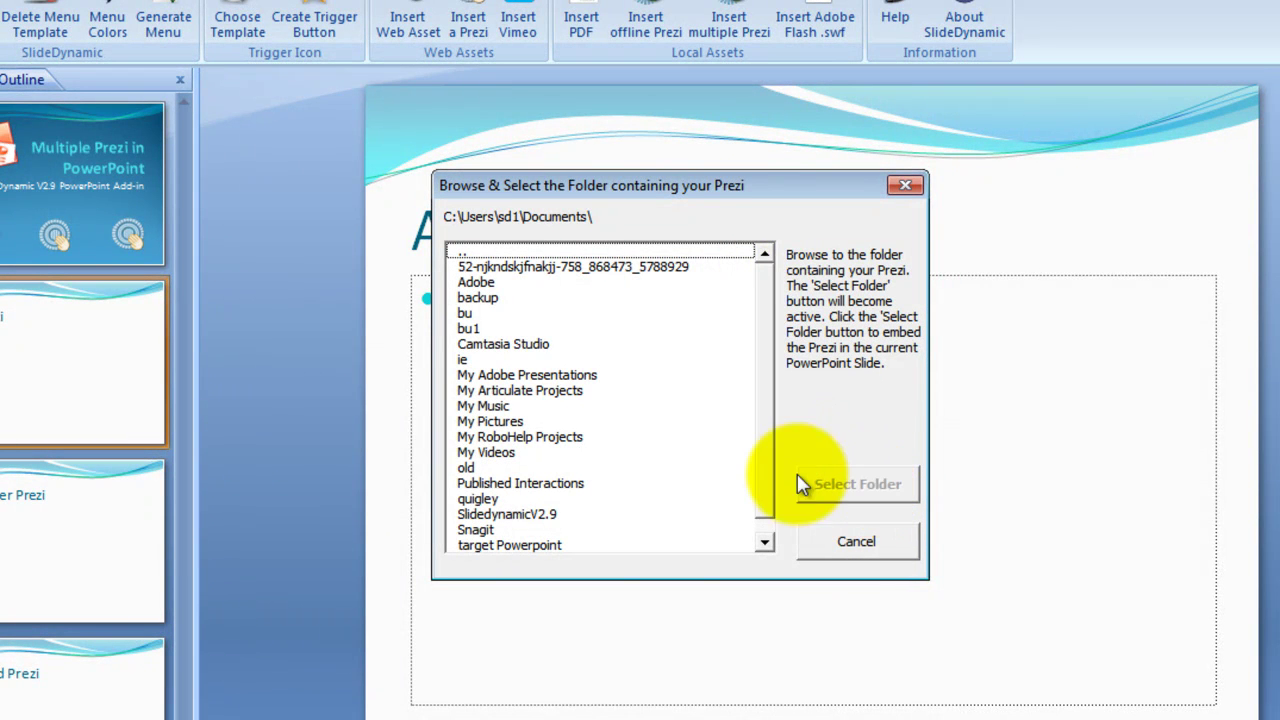
{"action": "left_click", "coordinate": [495, 298]}
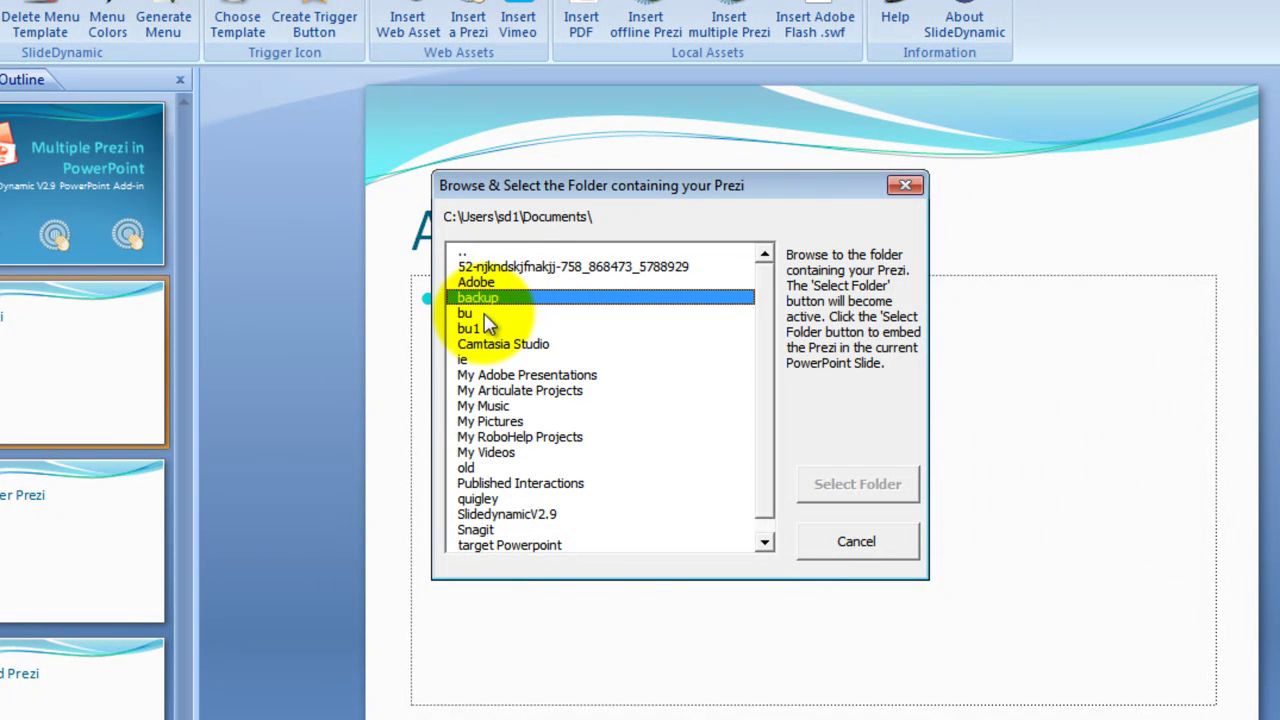
{"action": "left_click", "coordinate": [490, 312]}
{"action": "left_click", "coordinate": [492, 283]}
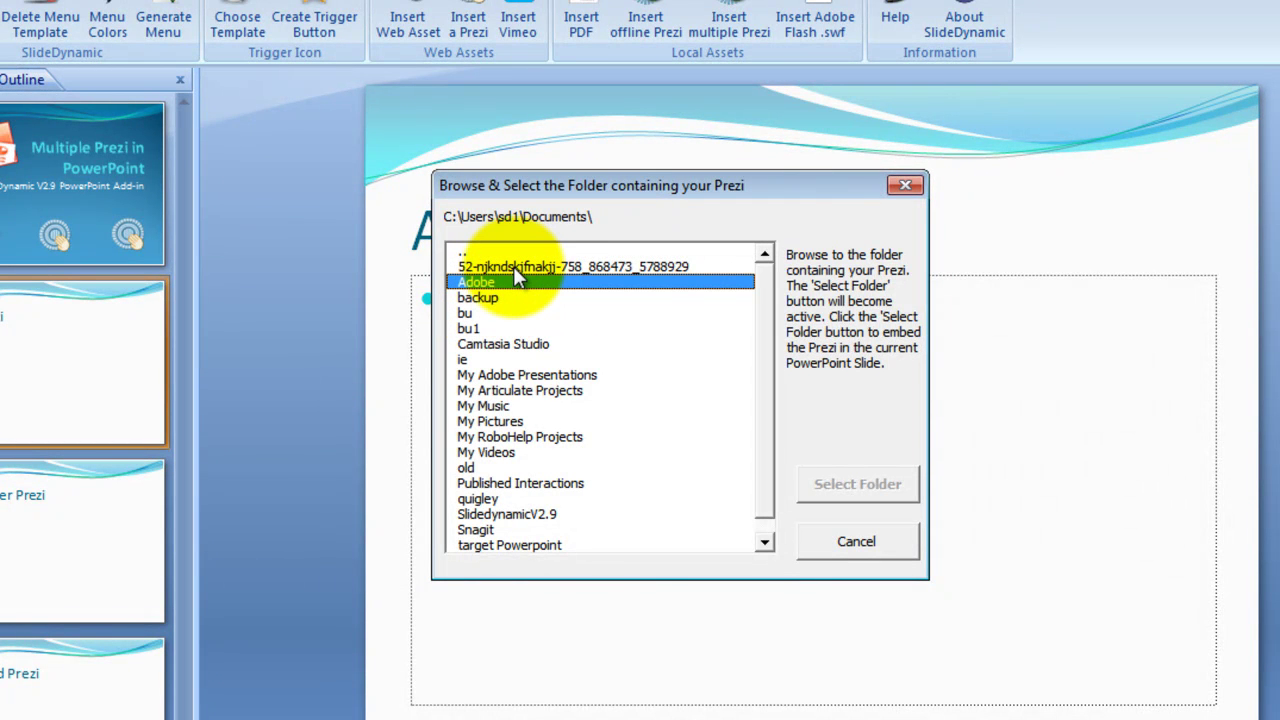
{"action": "left_click", "coordinate": [513, 266]}
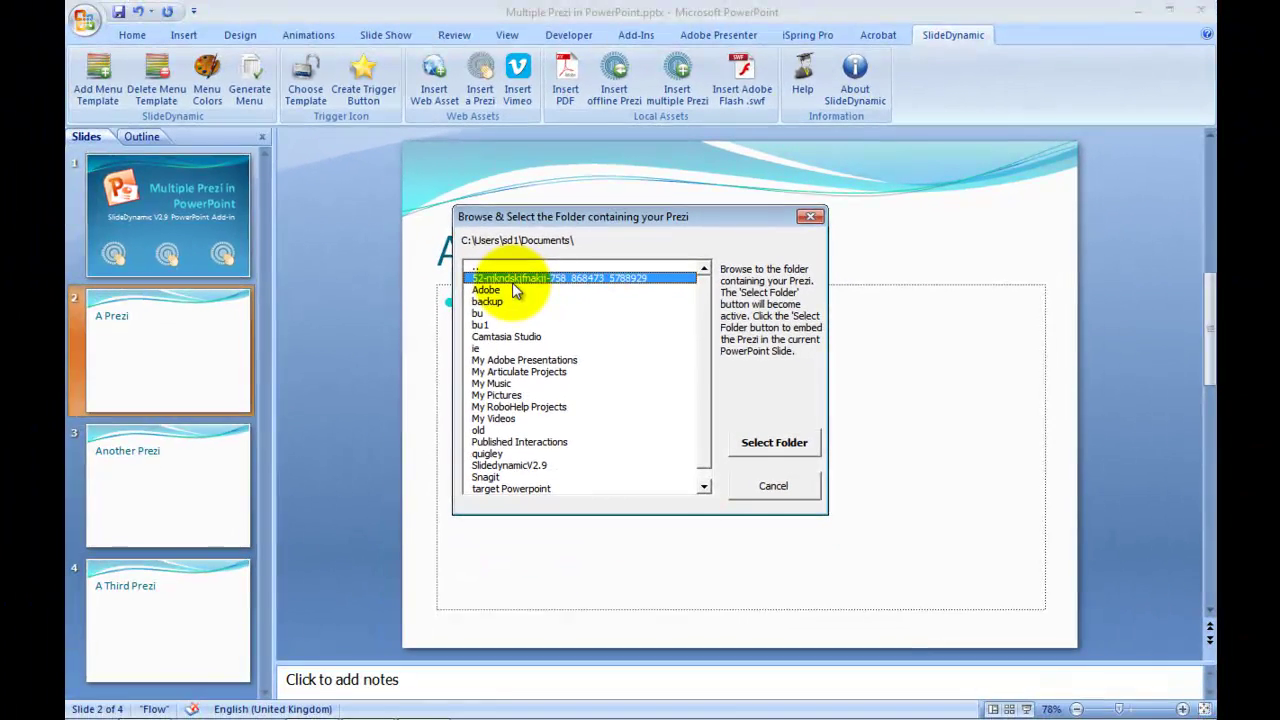
{"action": "left_click", "coordinate": [772, 444]}
Step: Move and resize the Prezi image to cover most of slide 2 below the title
{"action": "left_click_drag", "start_coordinate": [686, 282], "coordinate": [775, 395]}
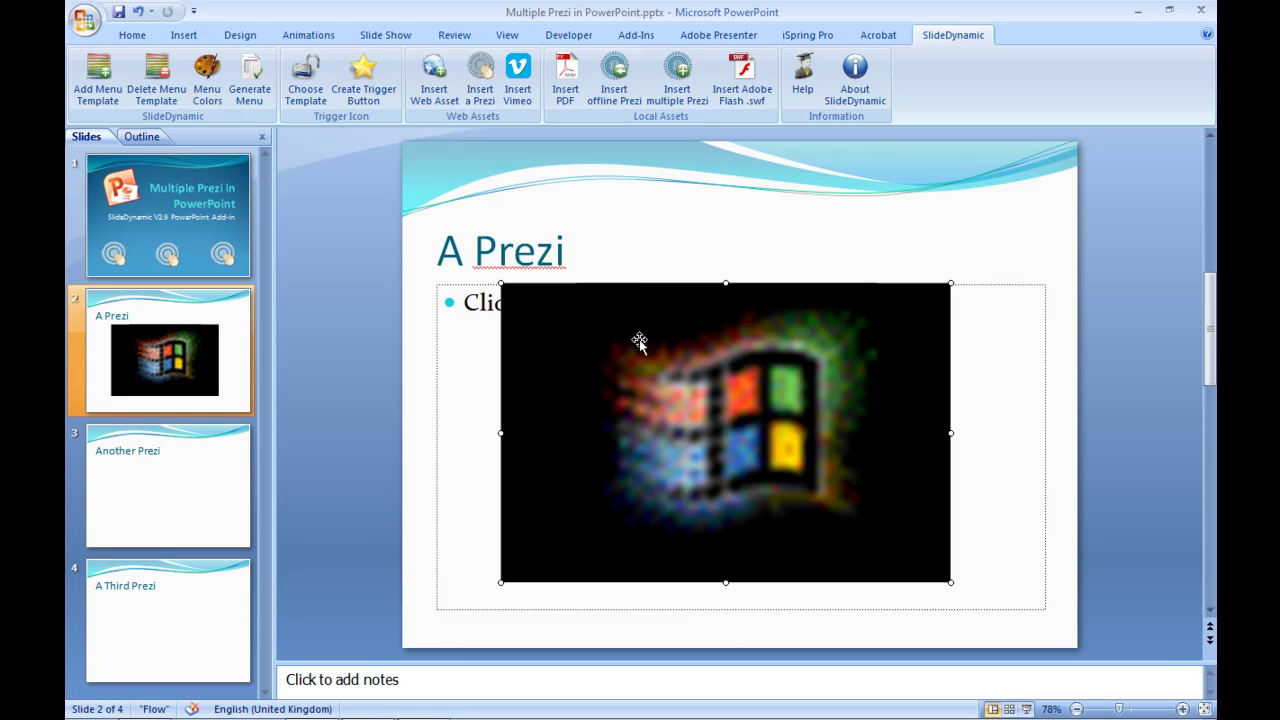
{"action": "left_click_drag", "start_coordinate": [500, 283], "coordinate": [451, 240]}
{"action": "left_click_drag", "start_coordinate": [516, 308], "coordinate": [566, 303]}
{"action": "left_click_drag", "start_coordinate": [500, 236], "coordinate": [467, 214]}
{"action": "left_click_drag", "start_coordinate": [534, 314], "coordinate": [563, 335]}
{"action": "left_click_drag", "start_coordinate": [761, 235], "coordinate": [760, 213]}
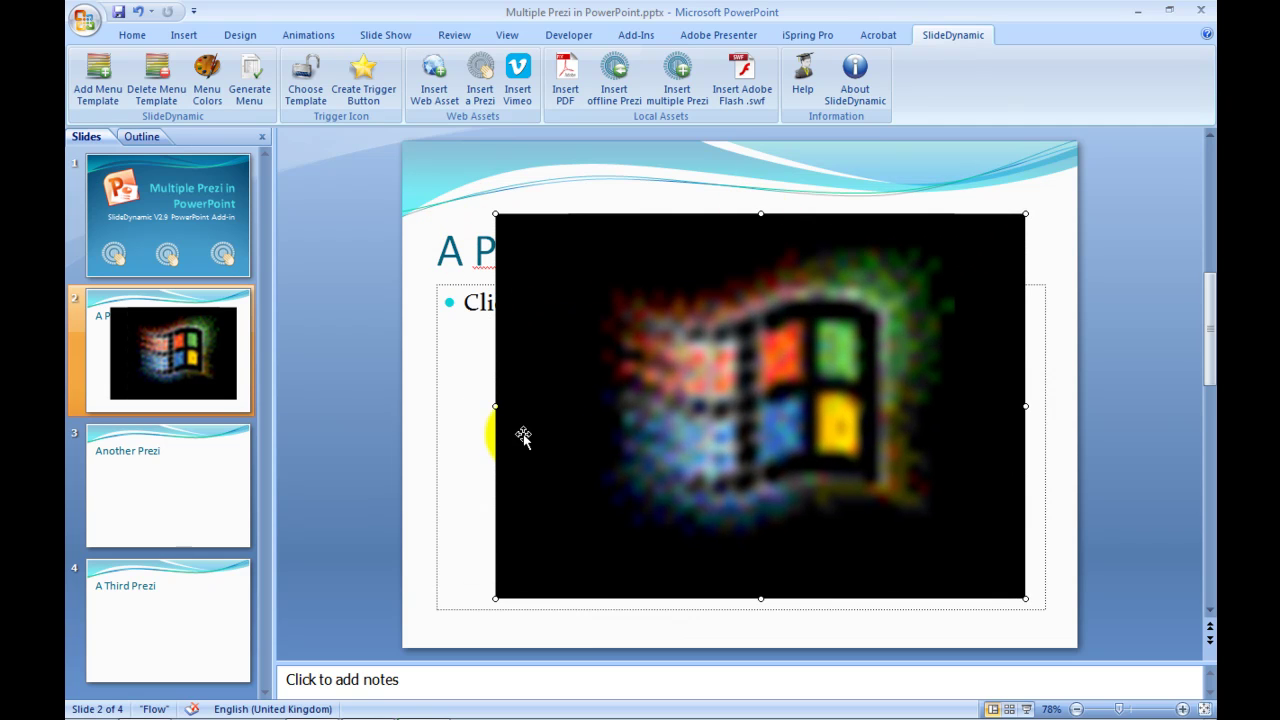
{"action": "left_click_drag", "start_coordinate": [634, 343], "coordinate": [618, 343]}
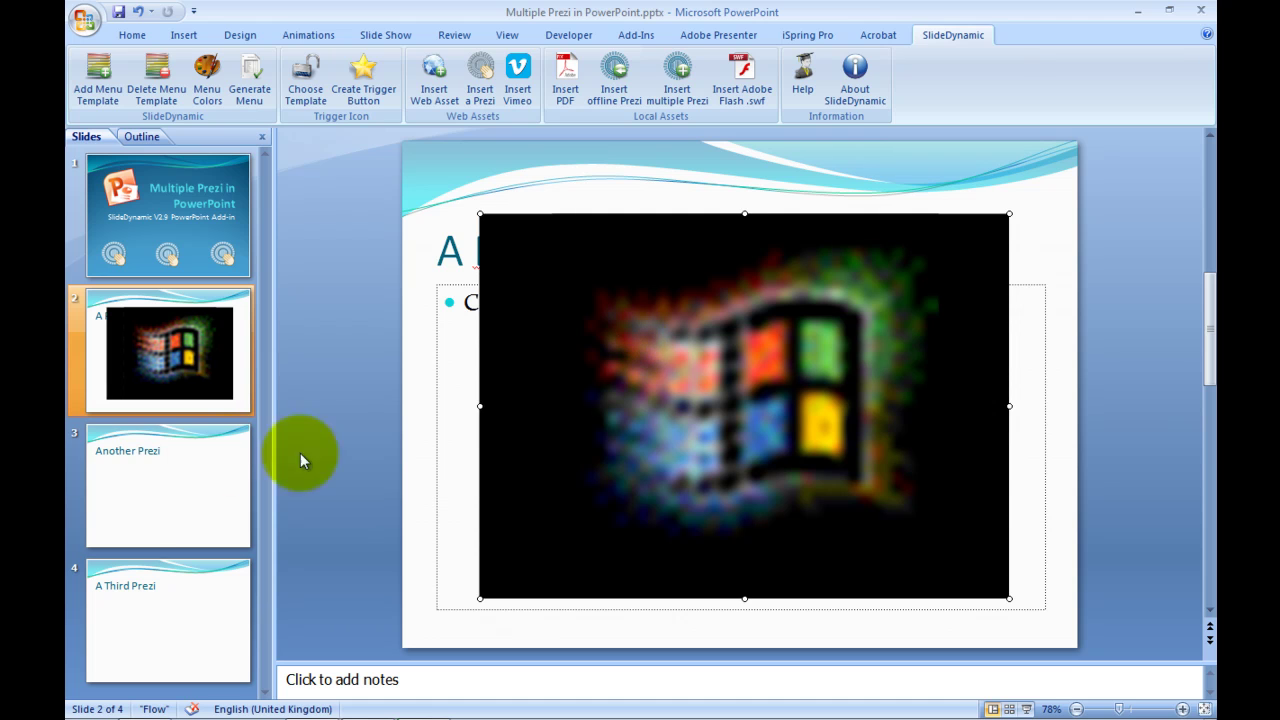
Step: Embed the 44-sfhypk7gs33j-151_045931_161089 Prezi from test_folder_sub_folders on slide 3
{"action": "left_click", "coordinate": [161, 443]}
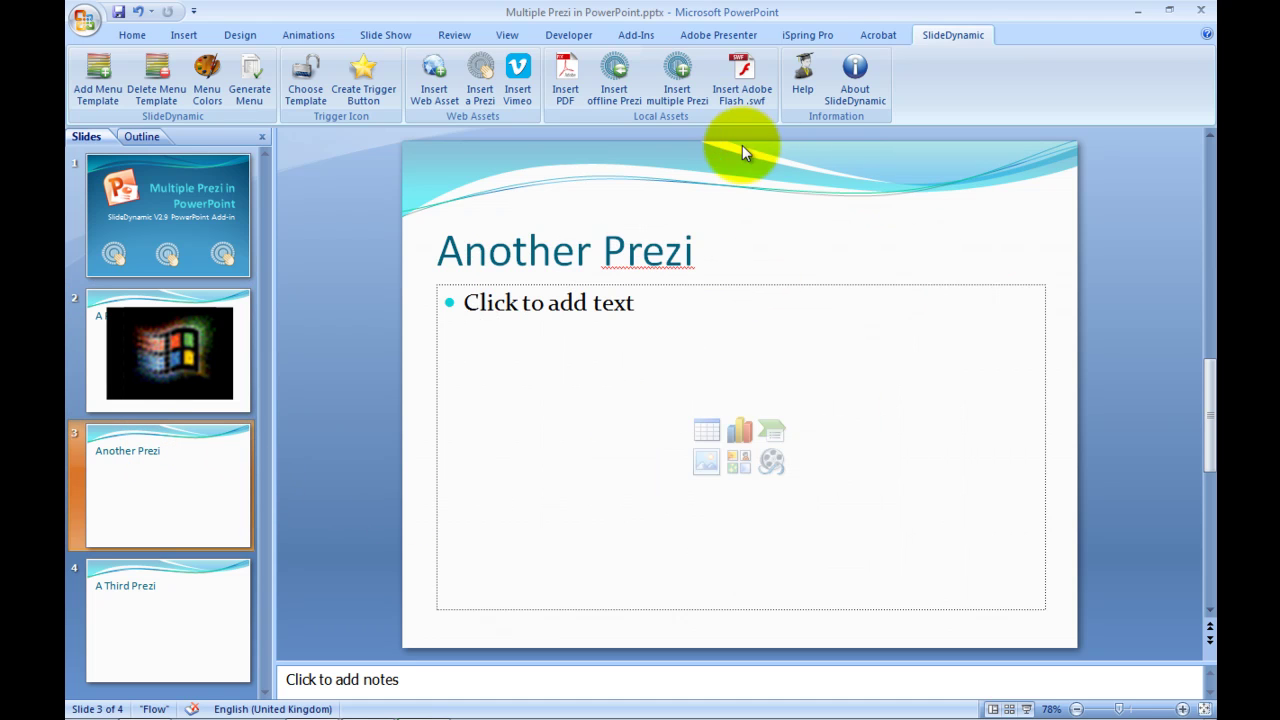
{"action": "left_click", "coordinate": [677, 70]}
{"action": "left_click", "coordinate": [703, 345]}
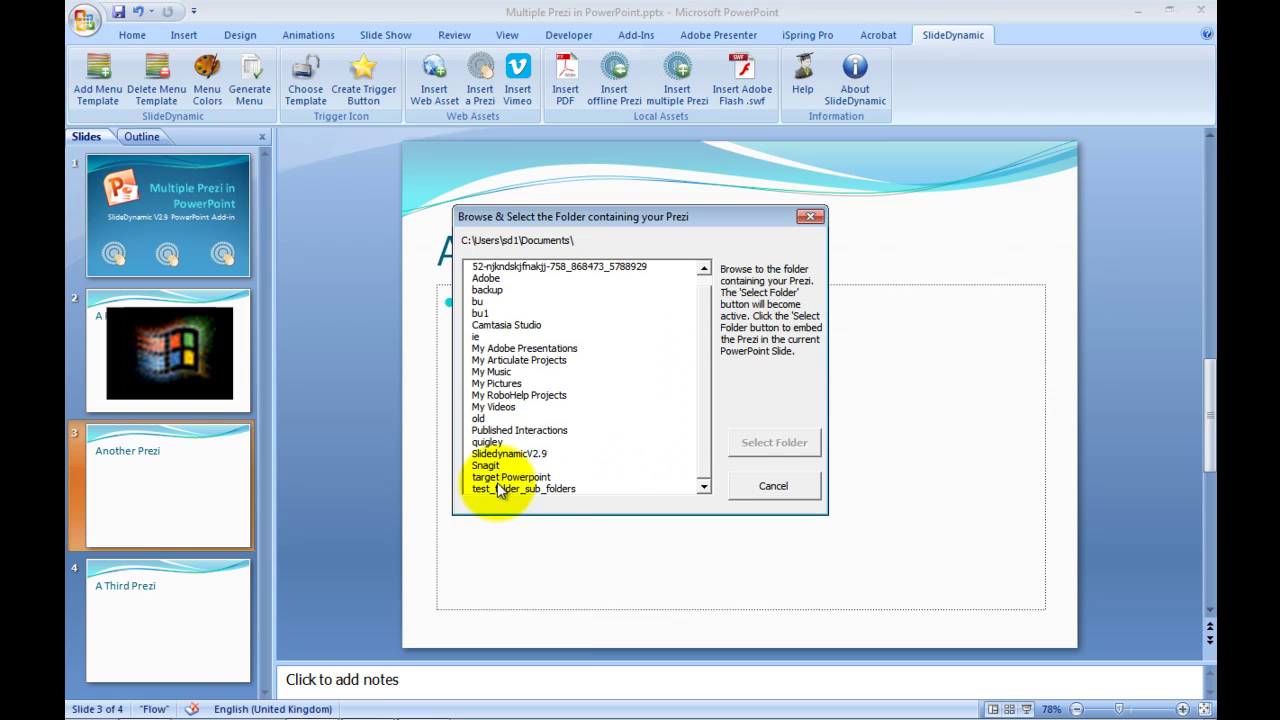
{"action": "left_click", "coordinate": [497, 487]}
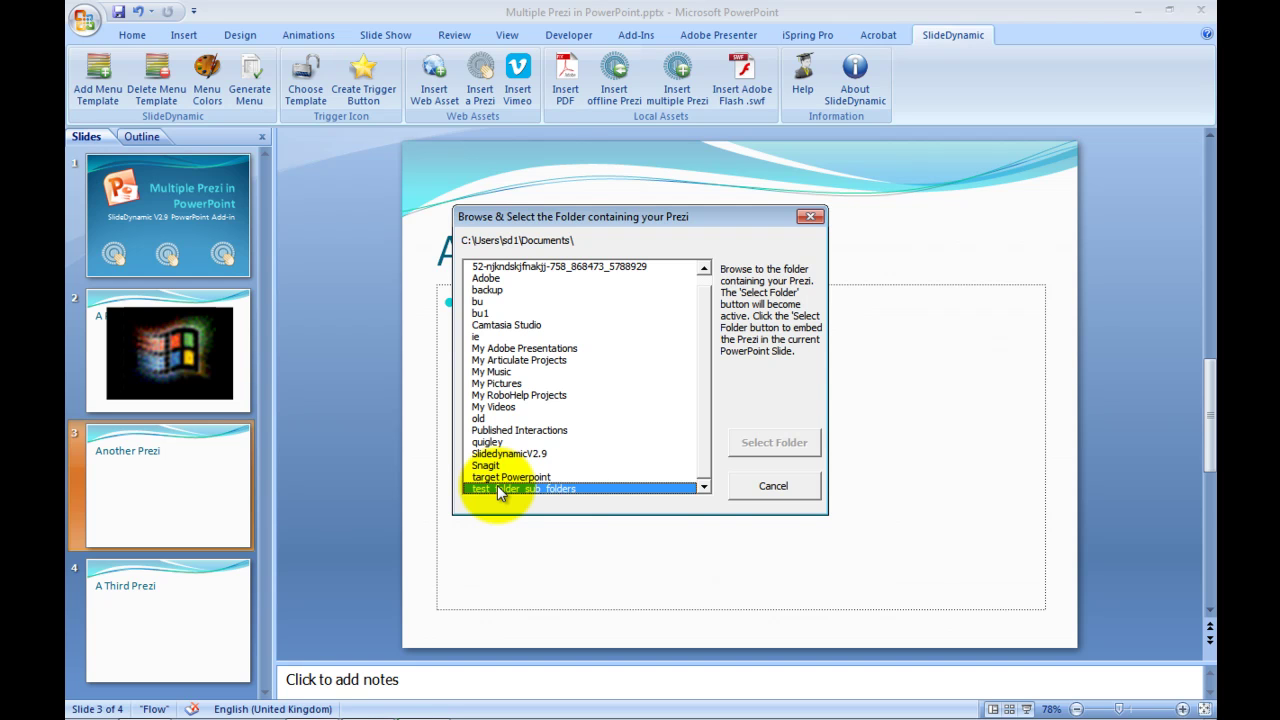
{"action": "double_click", "coordinate": [497, 487]}
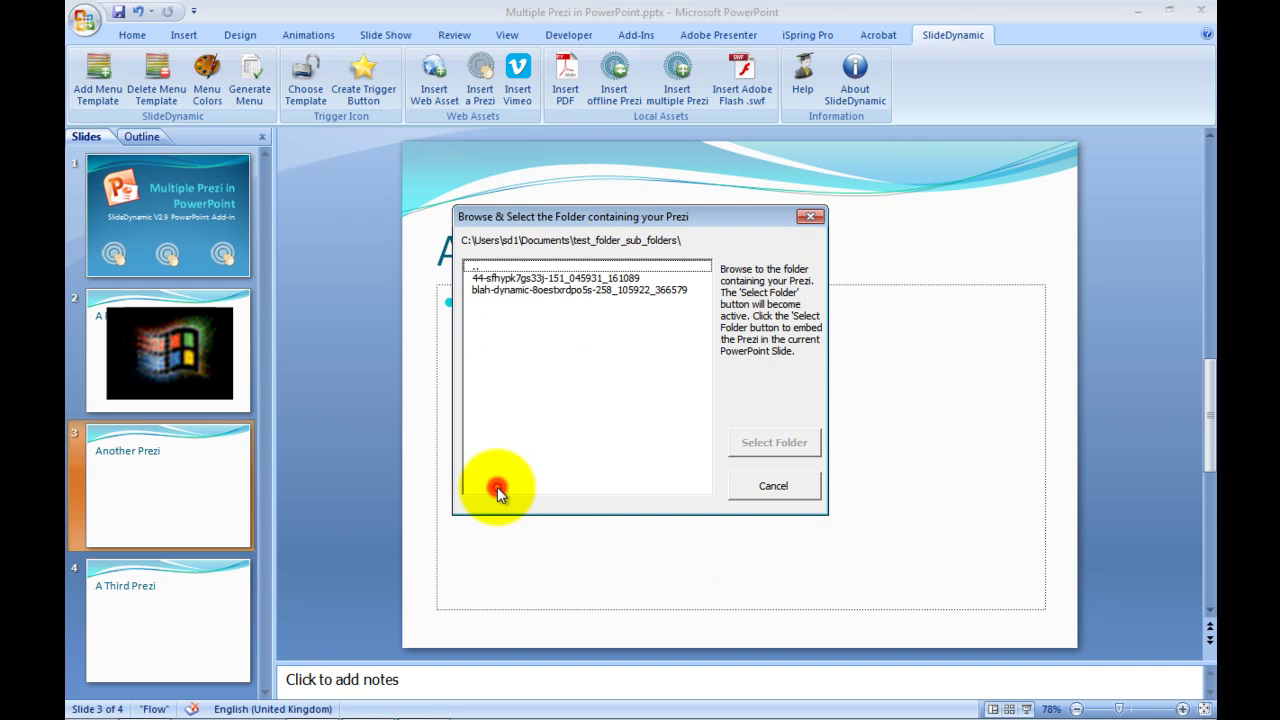
{"action": "left_click", "coordinate": [500, 277]}
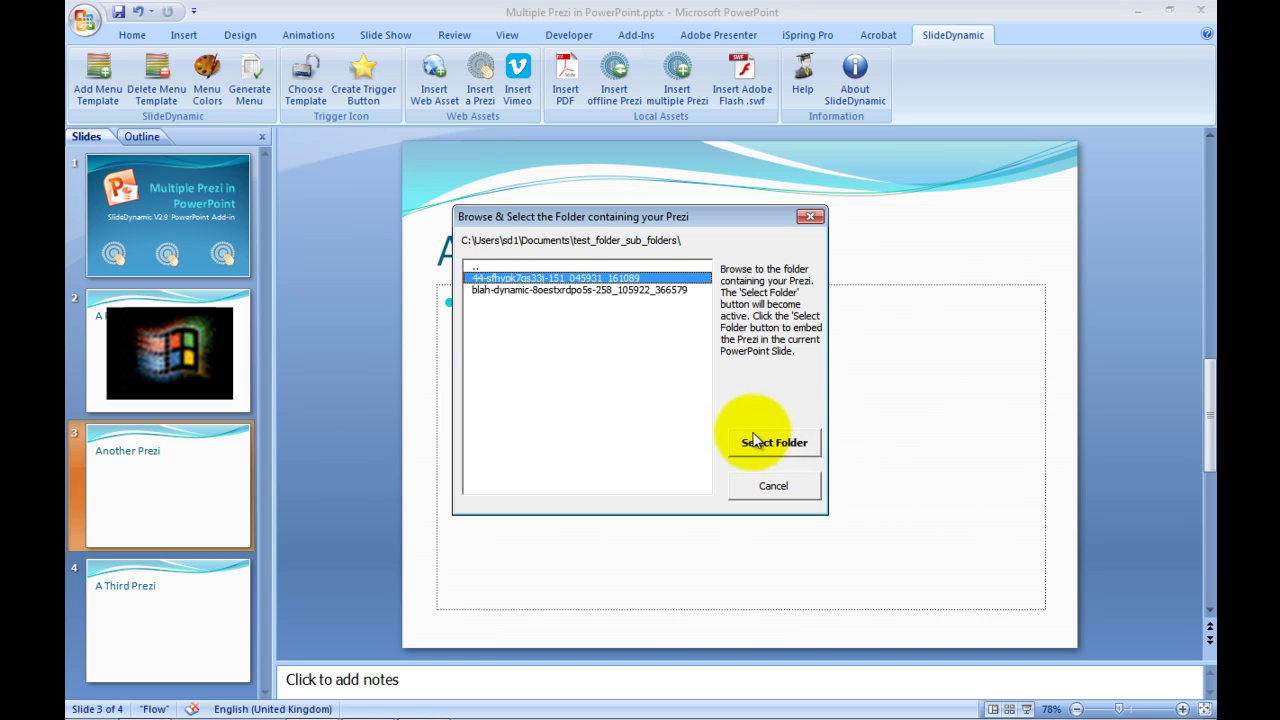
{"action": "left_click", "coordinate": [785, 449]}
Step: Move and enlarge the slide 3 Prezi image to fill the area below the title
{"action": "left_click_drag", "start_coordinate": [612, 292], "coordinate": [684, 401]}
{"action": "left_click_drag", "start_coordinate": [924, 551], "coordinate": [1058, 630]}
{"action": "mouse_move", "coordinate": [939, 529]}
{"action": "left_mouse_down"}
{"action": "mouse_move", "coordinate": [974, 549]}
{"action": "mouse_move", "coordinate": [957, 545]}
{"action": "left_mouse_up"}
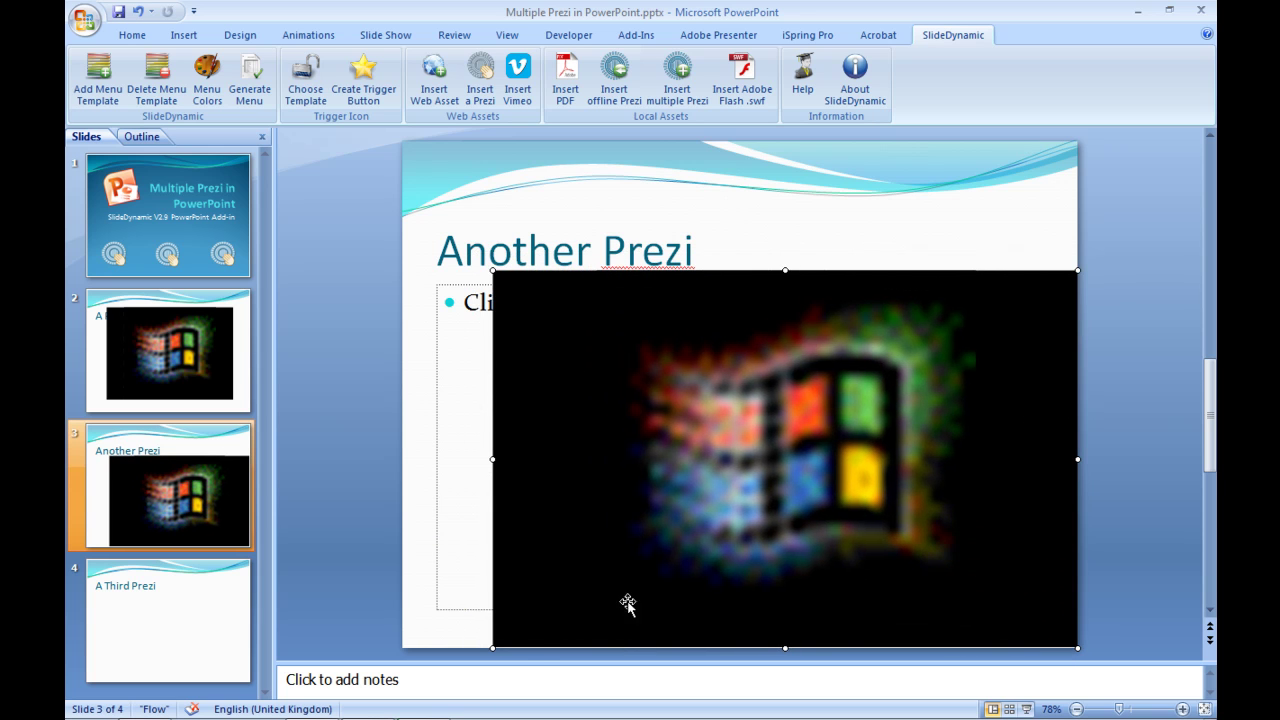
{"action": "left_click", "coordinate": [225, 605]}
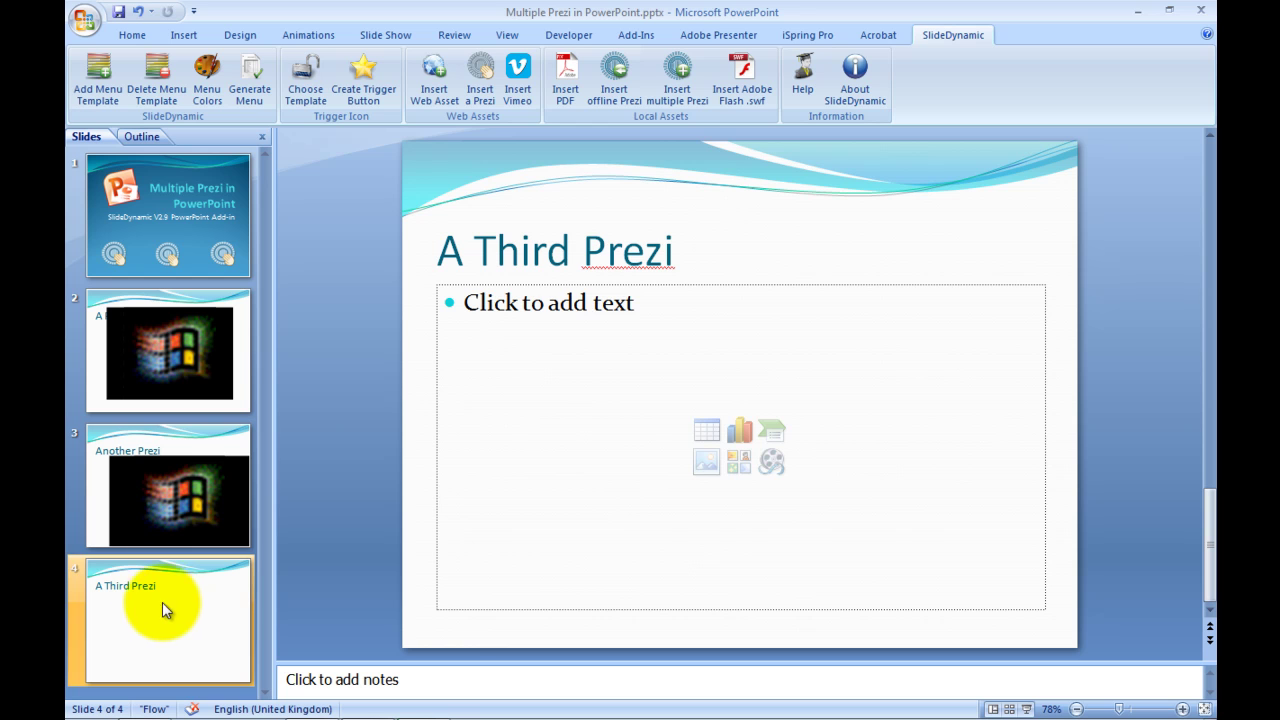
Step: Embed the blah-dynamic-8oestxrdpo5s-258_105922_366579 Prezi on slide 4 and drag it into place
{"action": "left_click", "coordinate": [677, 72]}
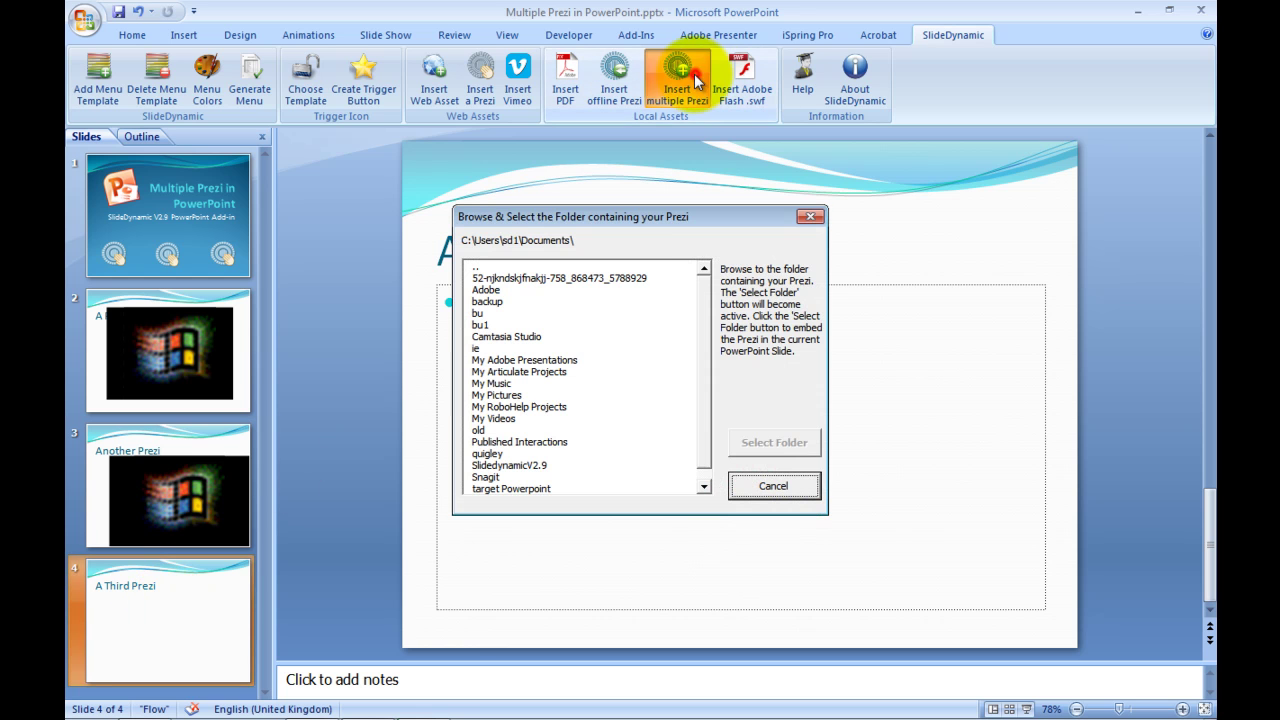
{"action": "left_click", "coordinate": [703, 368]}
{"action": "left_click", "coordinate": [537, 489]}
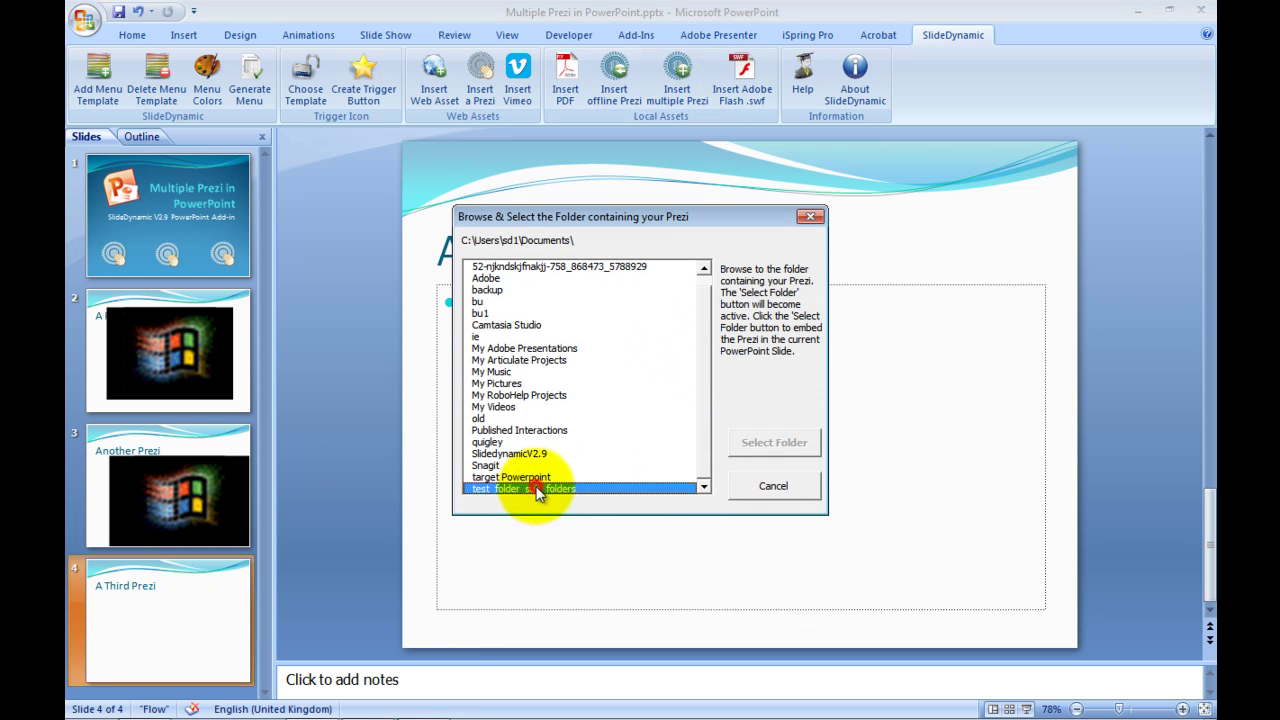
{"action": "double_click", "coordinate": [537, 489]}
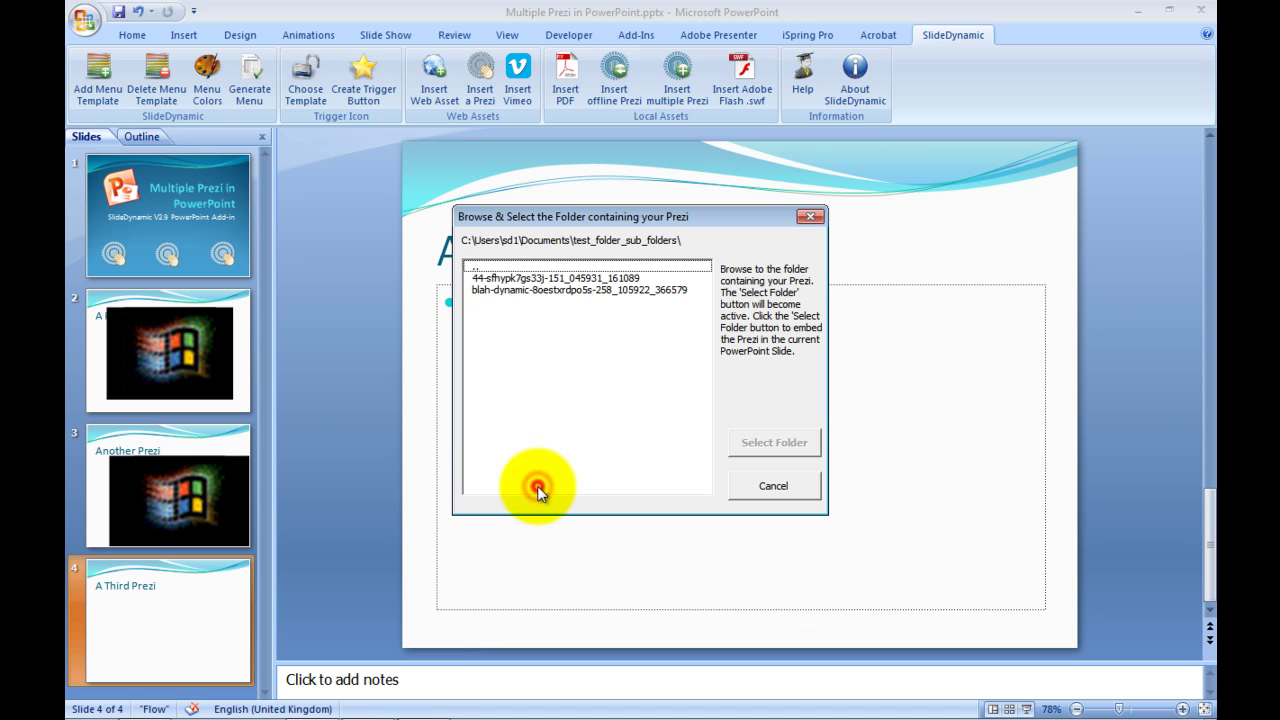
{"action": "left_click", "coordinate": [507, 290]}
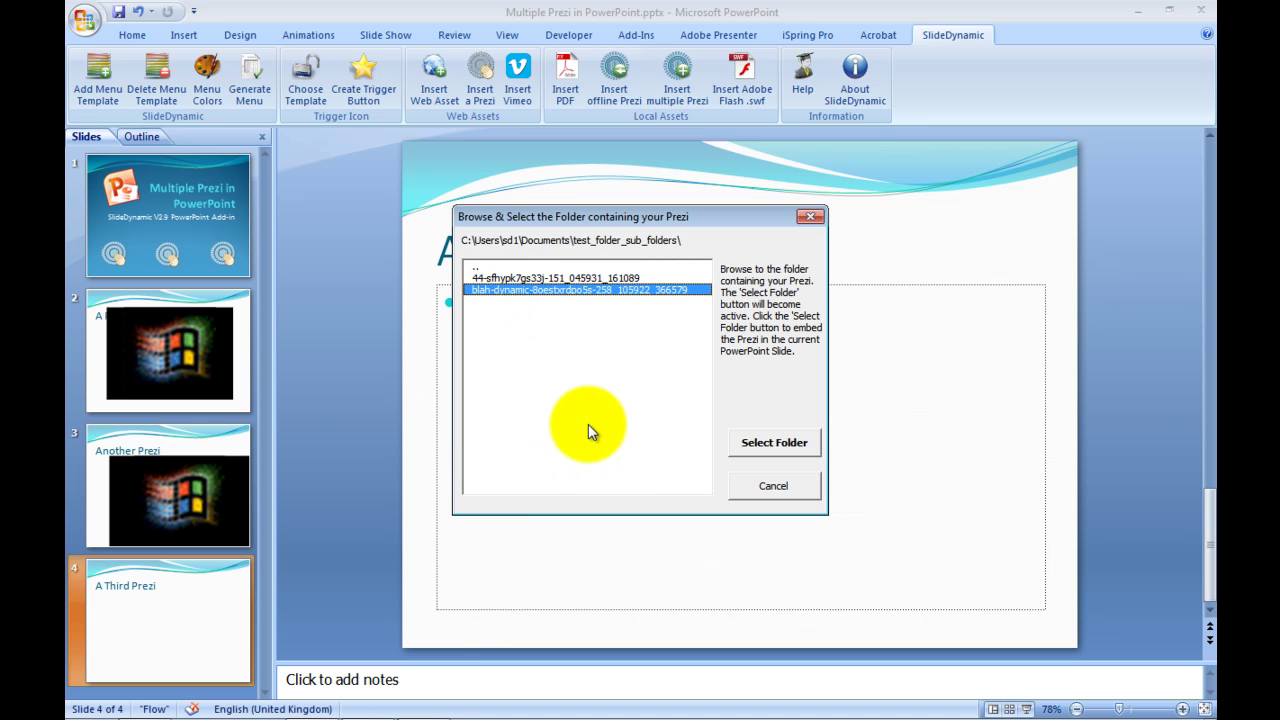
{"action": "left_click", "coordinate": [775, 443]}
{"action": "left_click_drag", "start_coordinate": [689, 371], "coordinate": [730, 460]}
{"action": "left_click_drag", "start_coordinate": [834, 517], "coordinate": [808, 372]}
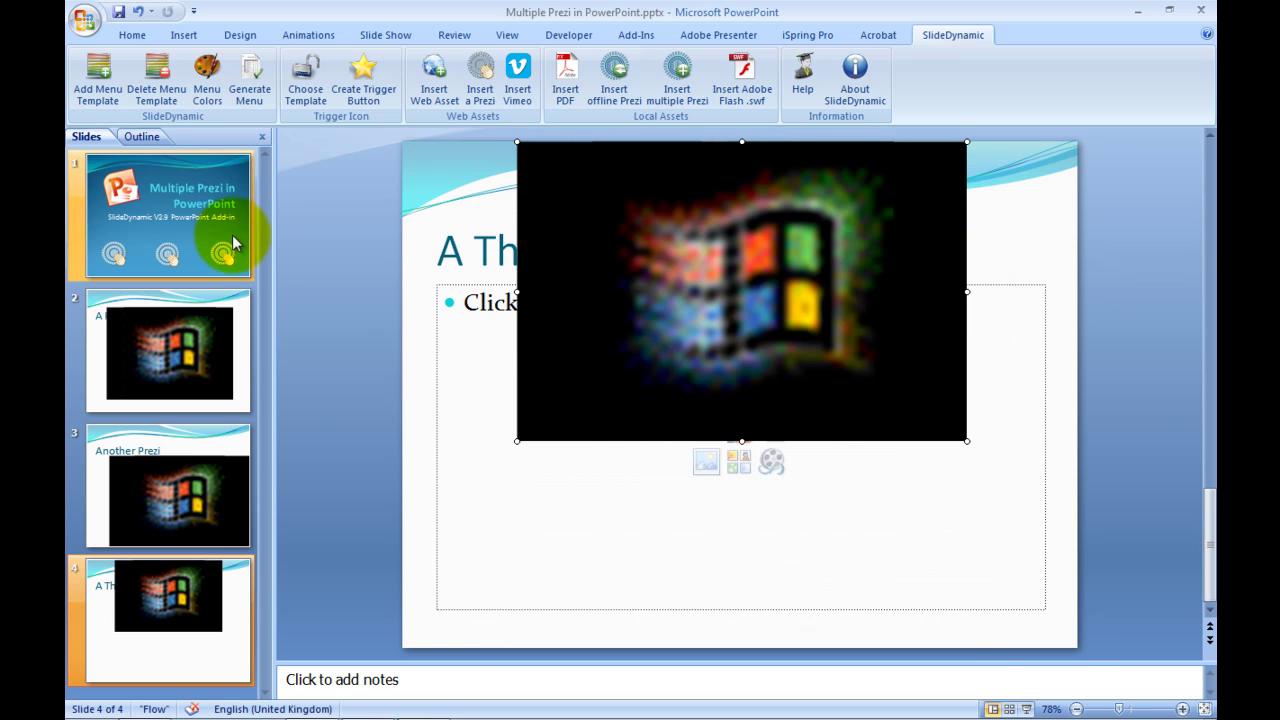